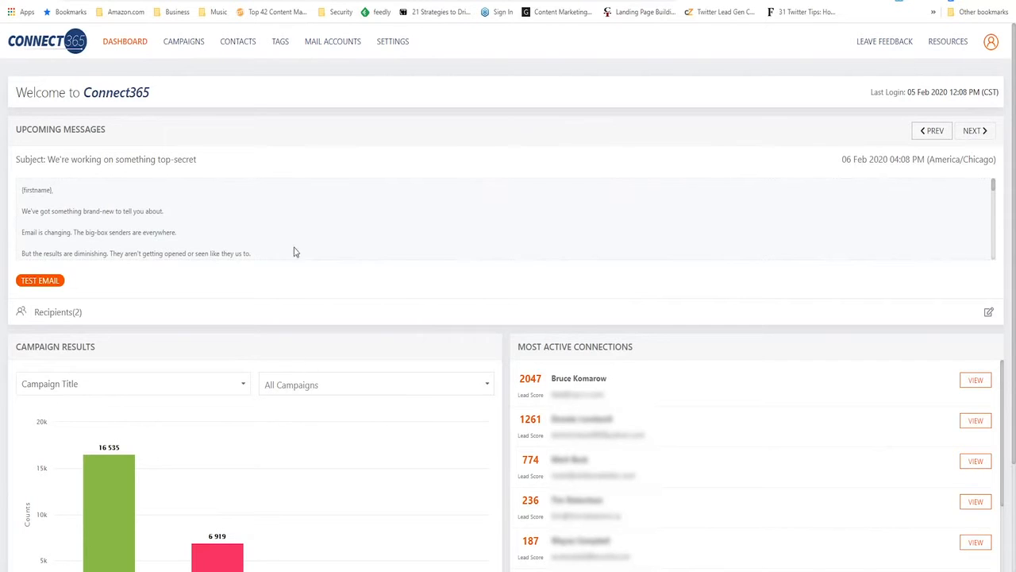
Review the dashboard's upcoming messages, campaign results chart and most active connections
click(976, 133)
click(935, 135)
scroll(732, 296, down, 2)
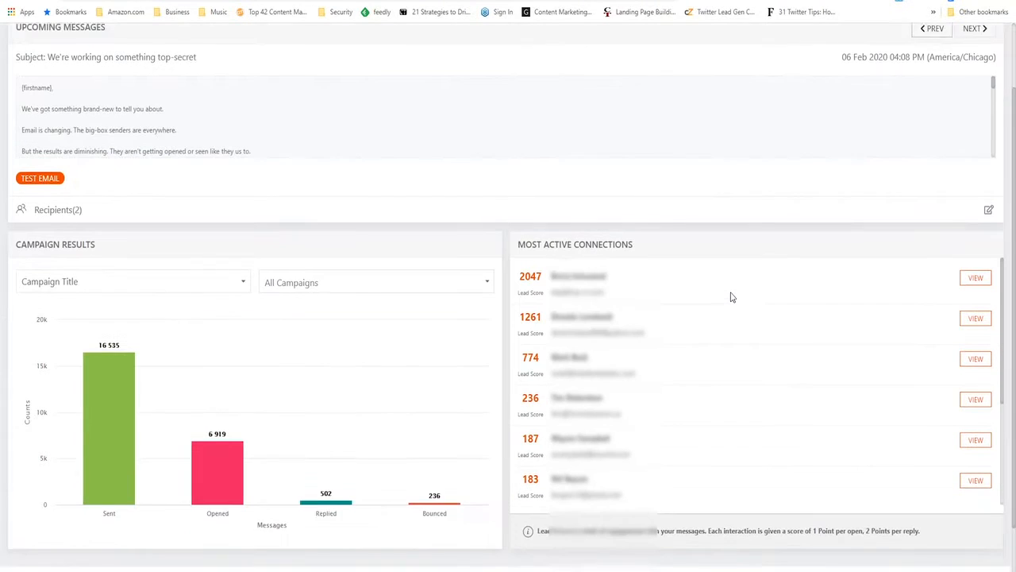
scroll(724, 347, up, 2)
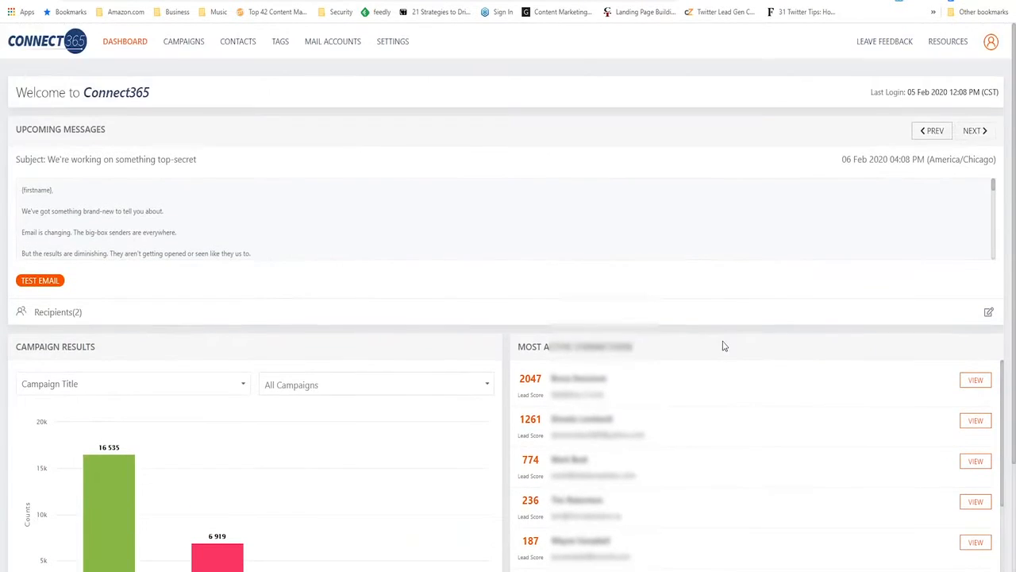
scroll(724, 347, down, 2)
scroll(723, 347, up, 2)
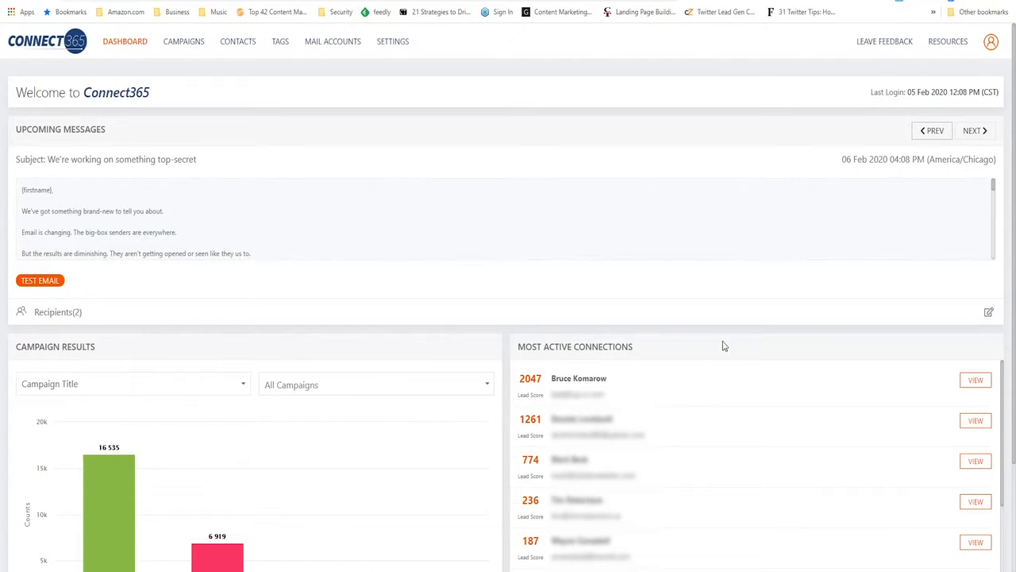
scroll(212, 397, down, 2)
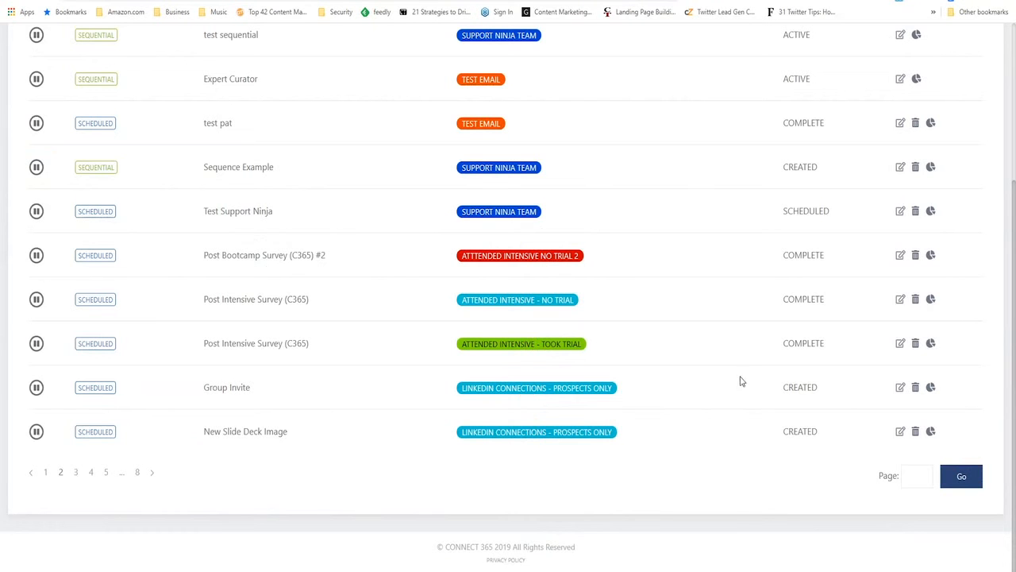
Open the report for the Post Bootcamp Survey (C365) #2 campaign, examine its analytics, message statistics and activity logs, and return to the dashboard
scroll(352, 345, up, 3)
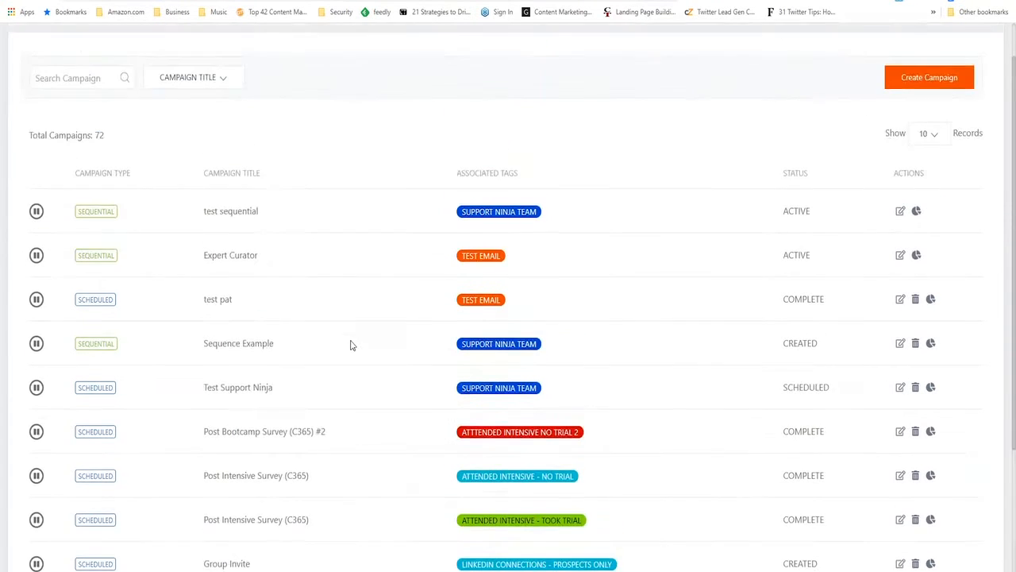
scroll(438, 408, down, 3)
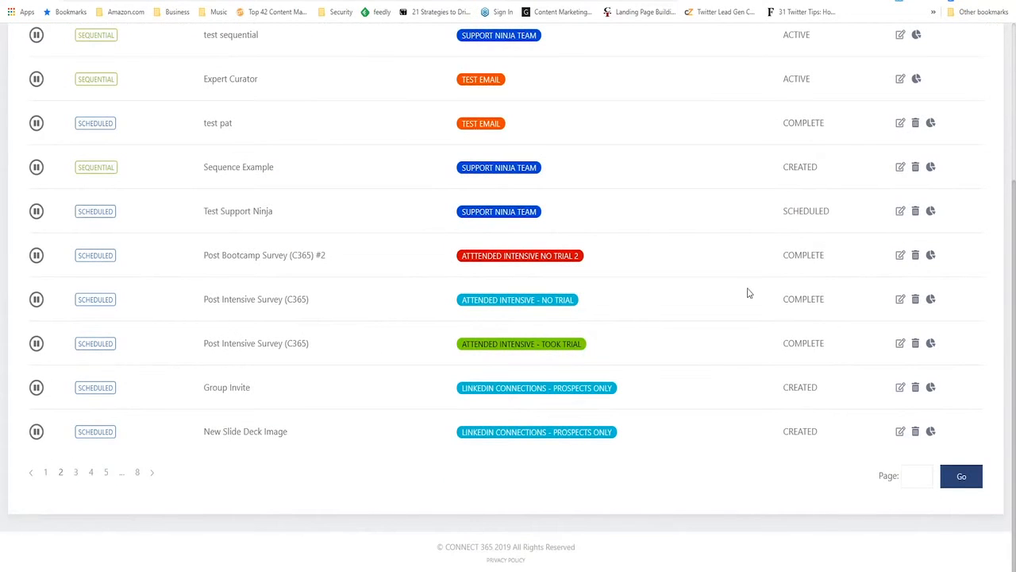
click(932, 260)
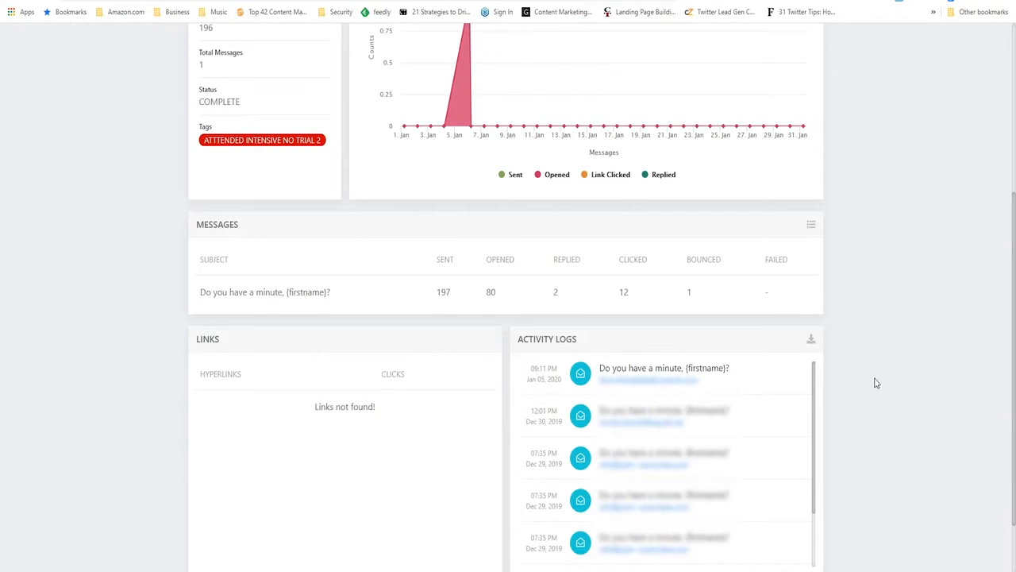
scroll(879, 390, down, 1)
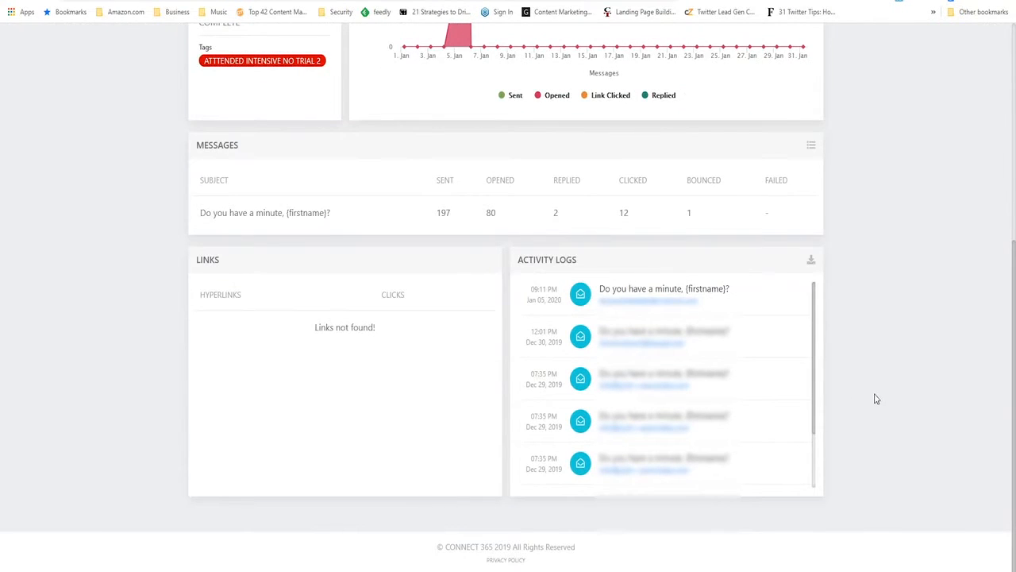
scroll(877, 399, up, 1)
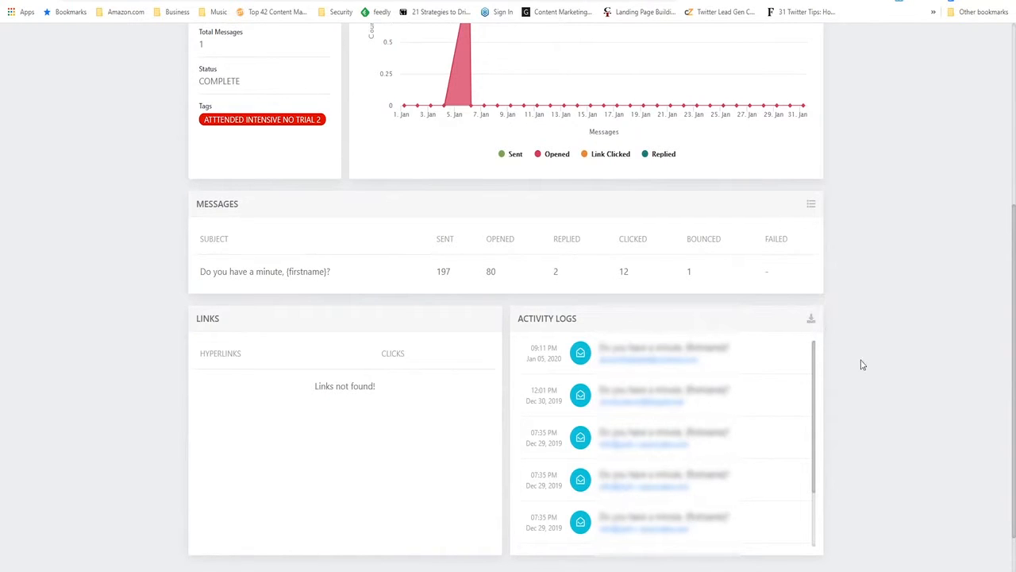
scroll(864, 364, up, 4)
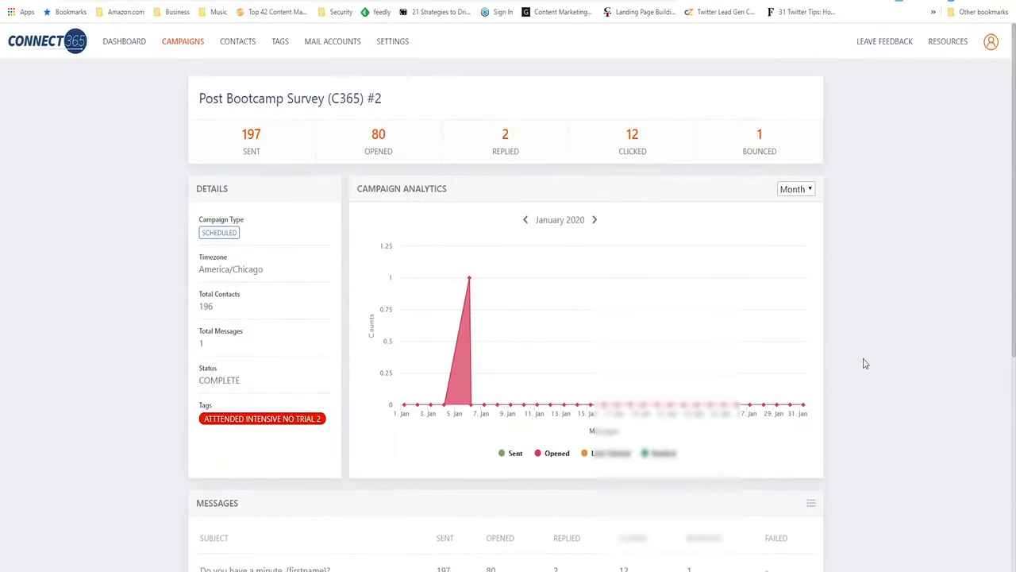
scroll(865, 363, down, 3)
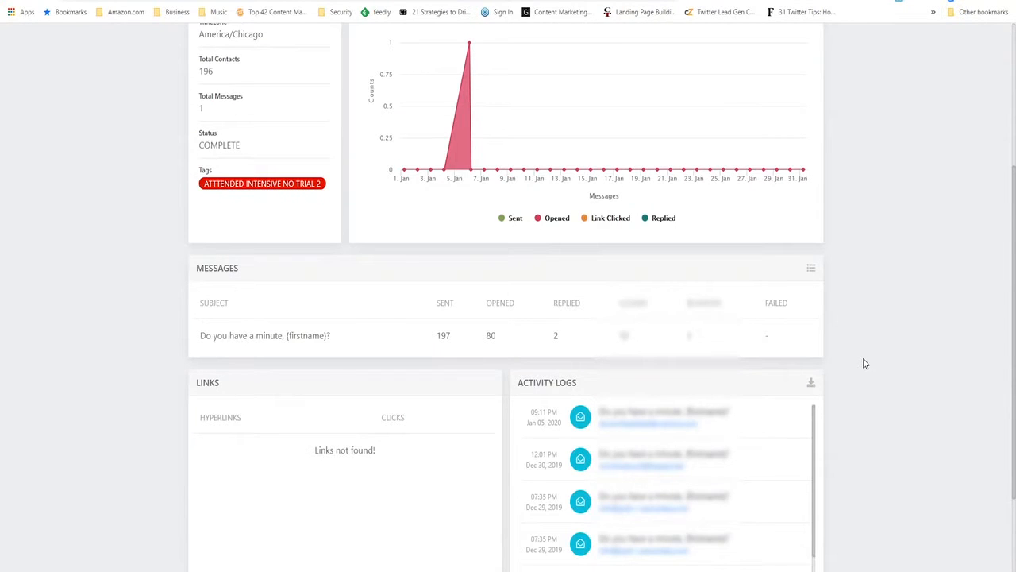
click(262, 1)
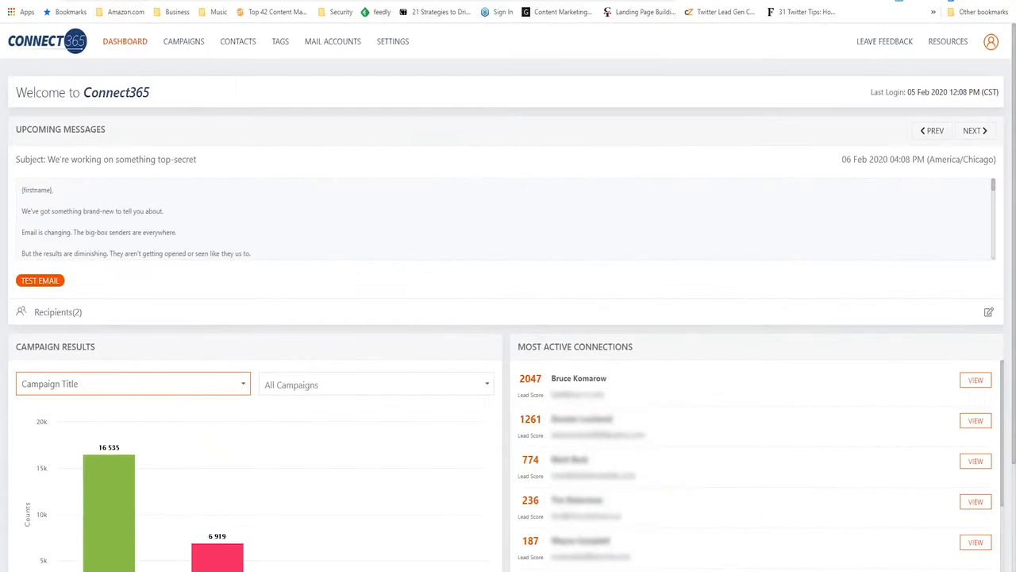
Look through the tags list with its contact totals and open the ATTTENDED INTENSIVE NO TRIAL 2 tag
click(281, 43)
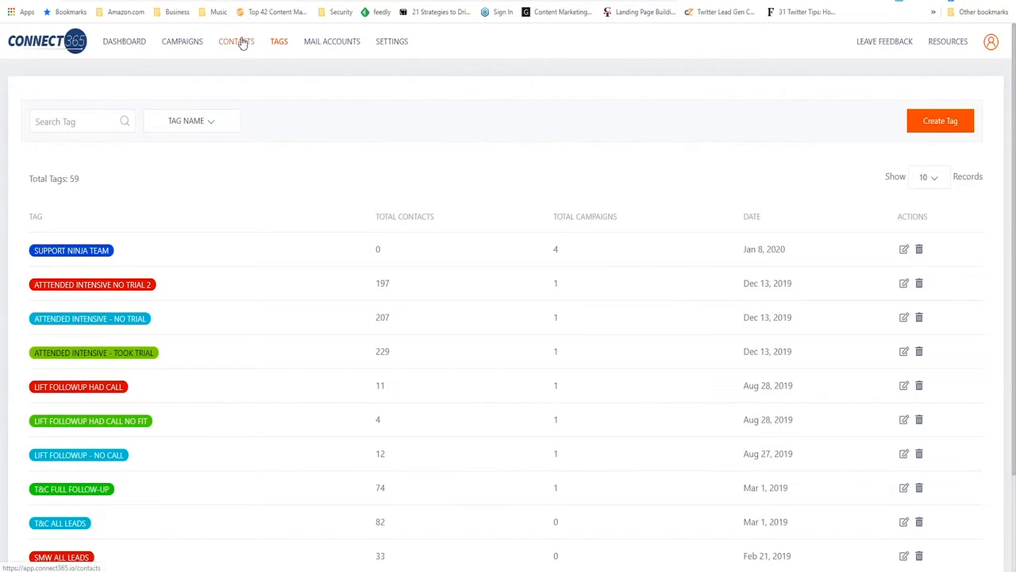
scroll(131, 275, down, 2)
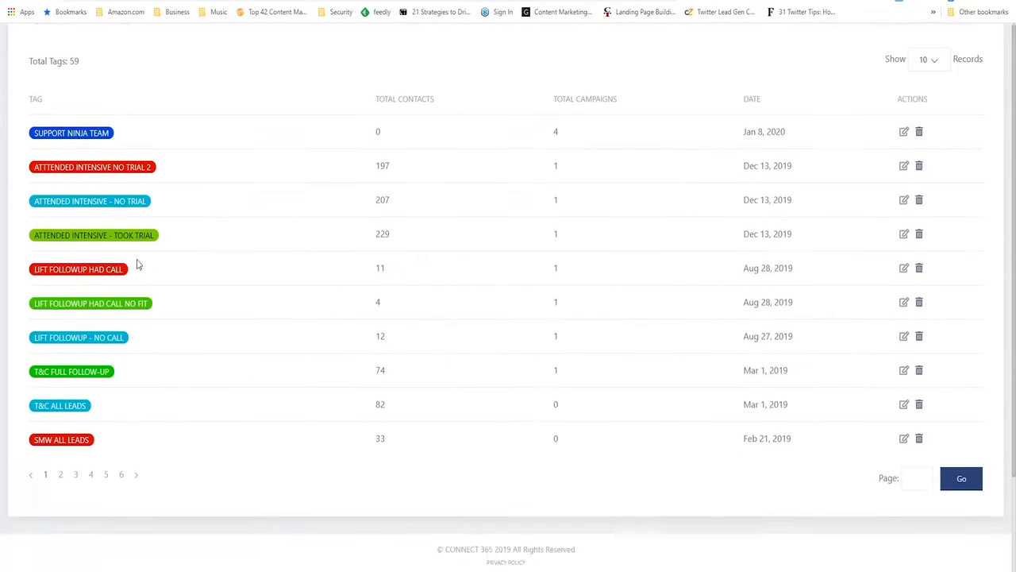
scroll(131, 275, up, 1)
double_click(362, 223)
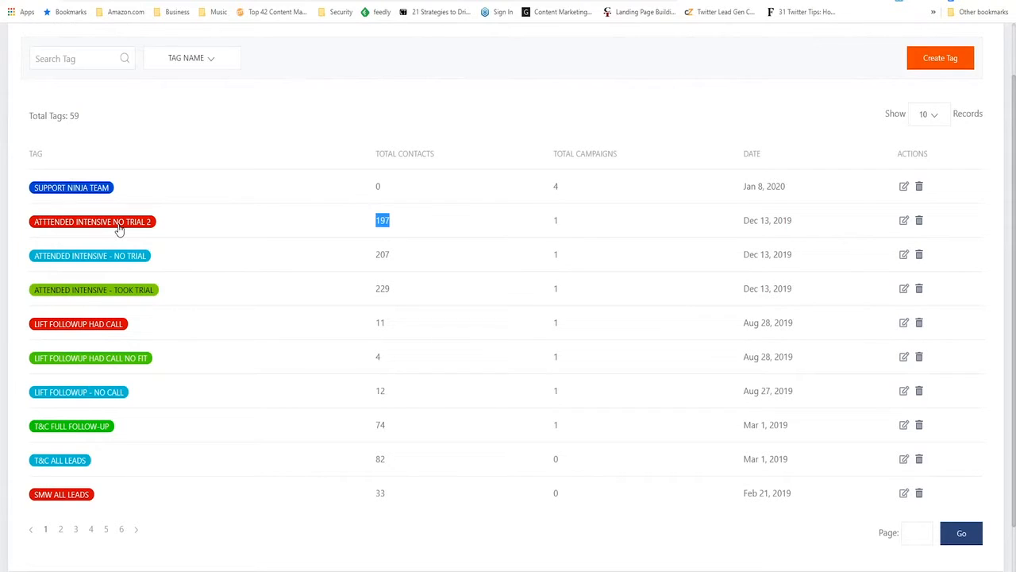
click(118, 228)
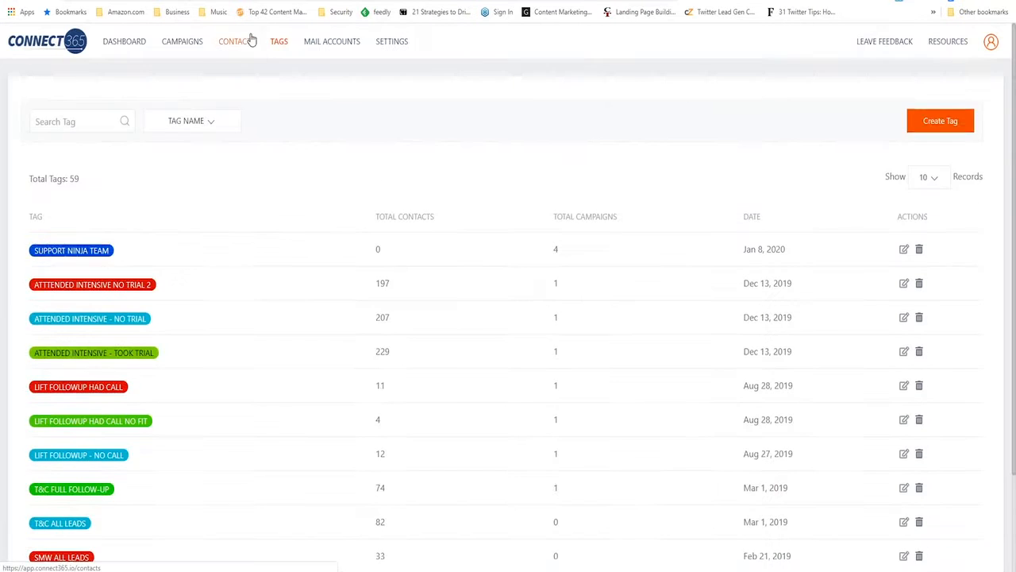
View the first listed contact's name, tag and custom fields in its record, and open the contact import page
click(247, 40)
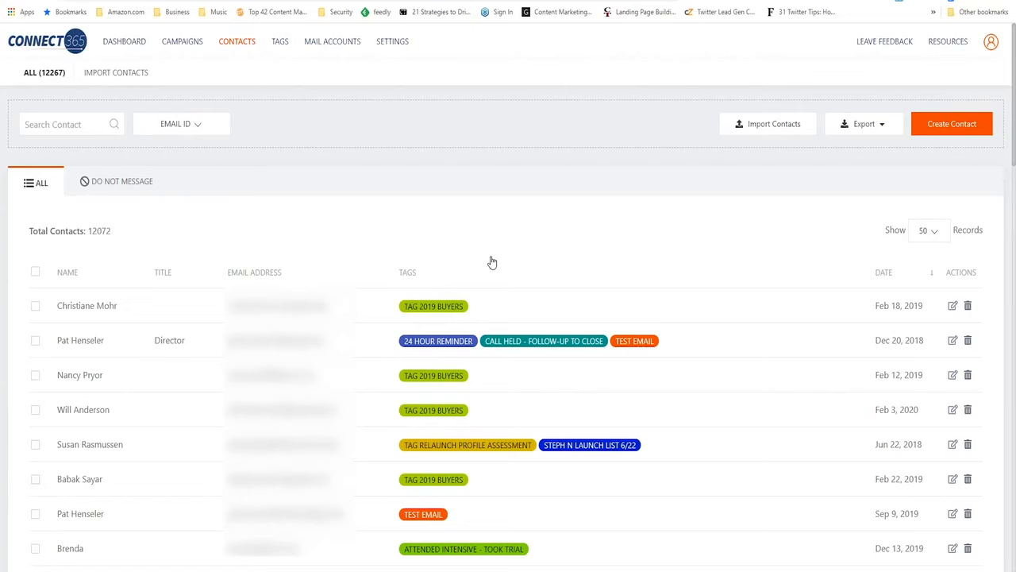
click(953, 308)
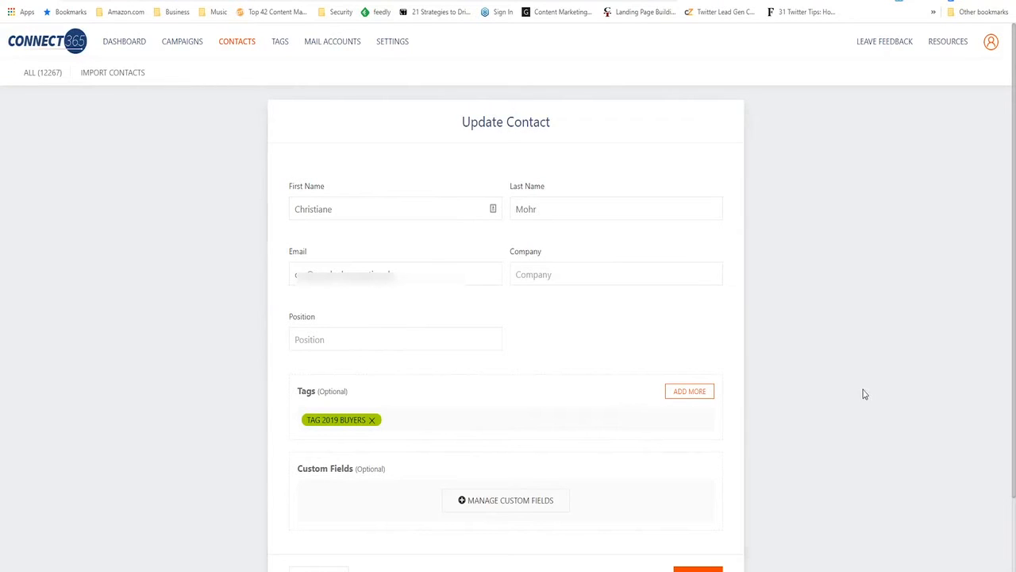
scroll(840, 411, down, 2)
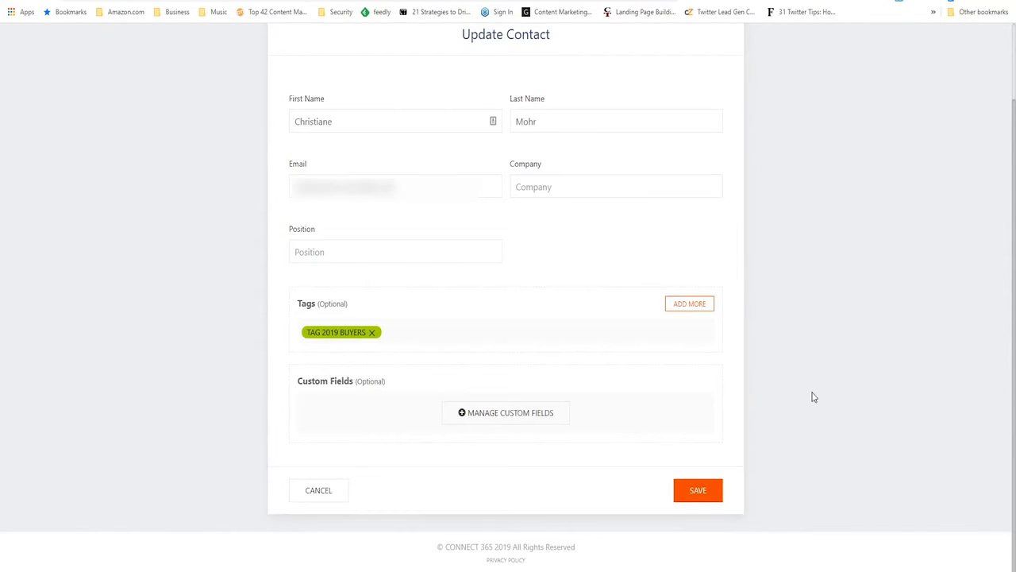
scroll(814, 397, up, 1)
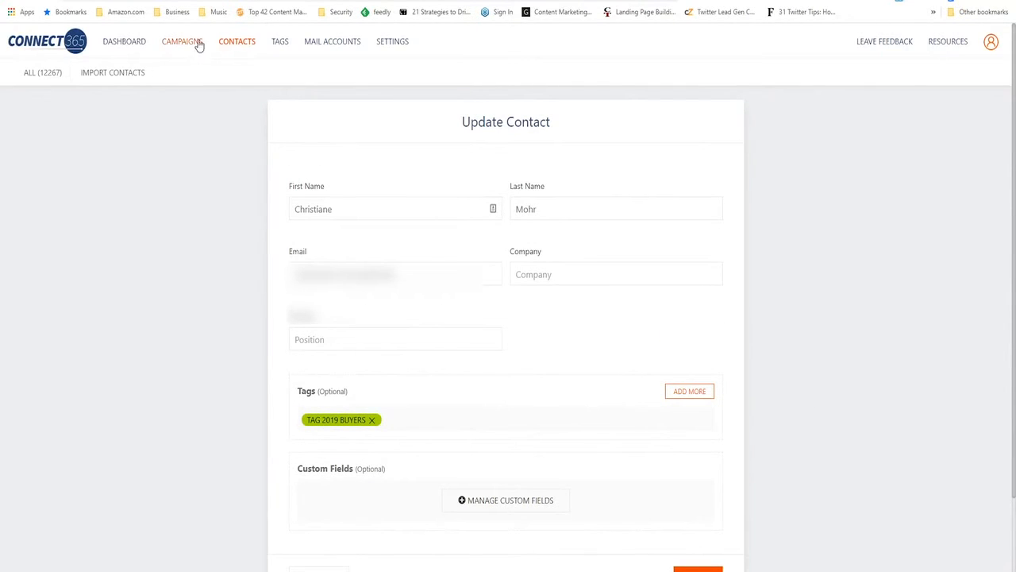
click(243, 45)
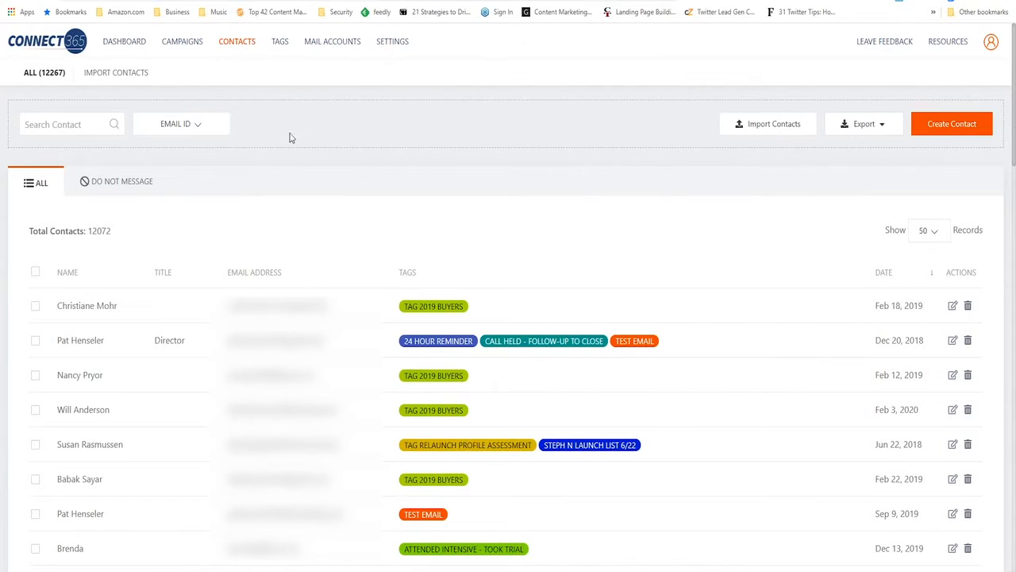
click(110, 76)
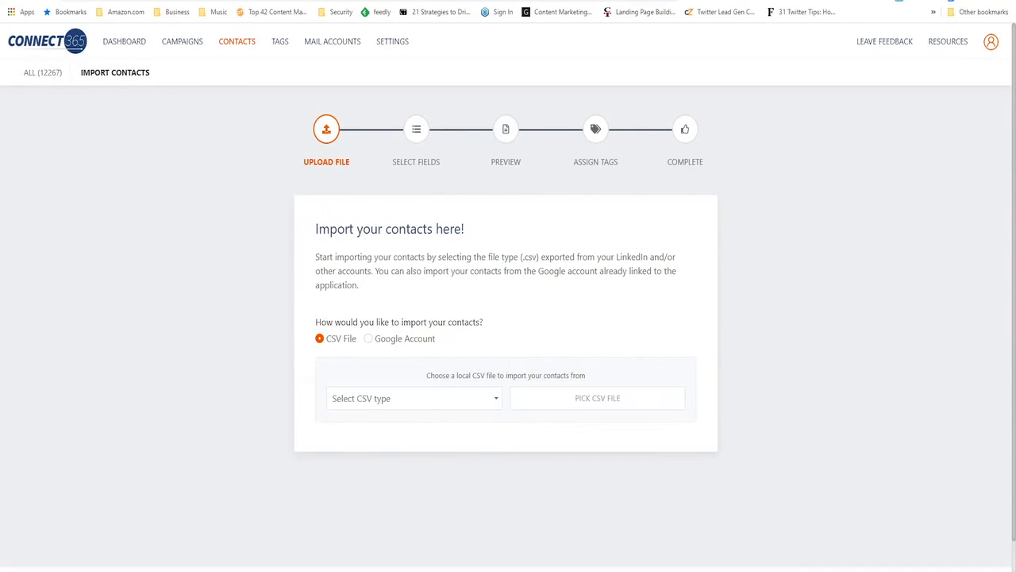
Browse the campaign templates for a new campaign and preview the first message of the Expert Curator template
click(183, 43)
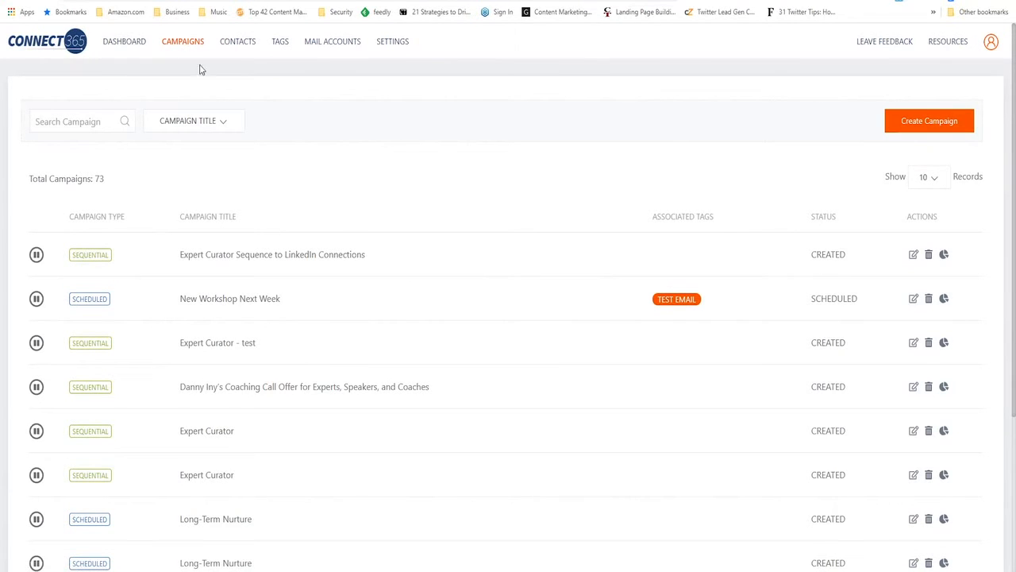
click(916, 126)
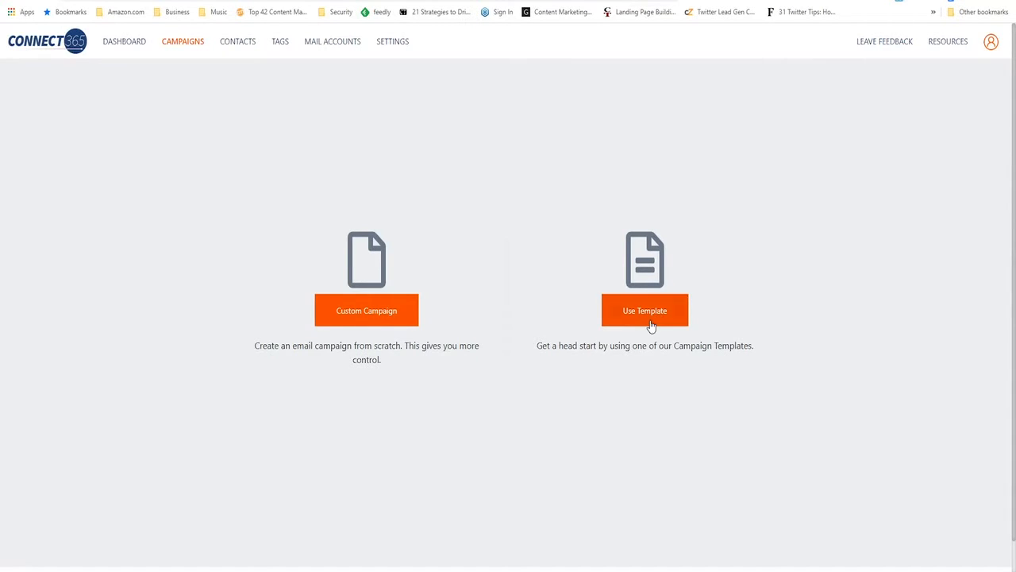
click(653, 322)
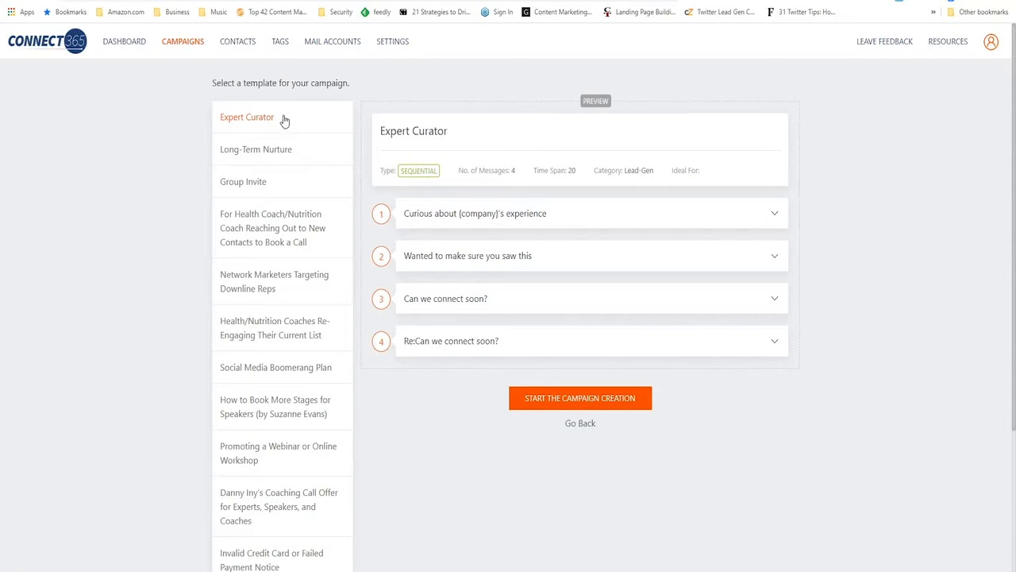
scroll(263, 340, down, 1)
scroll(263, 340, up, 1)
click(759, 216)
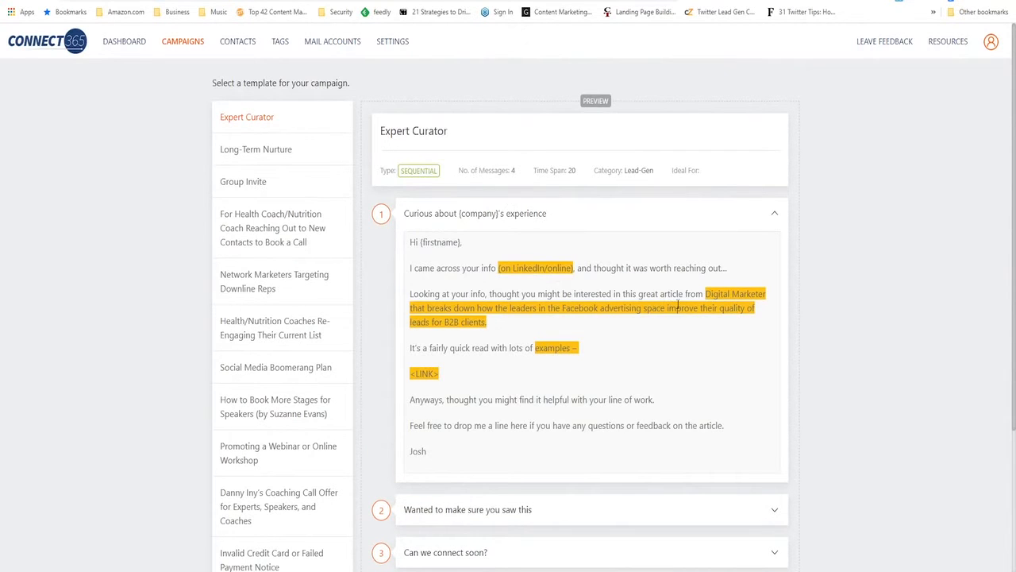
click(775, 214)
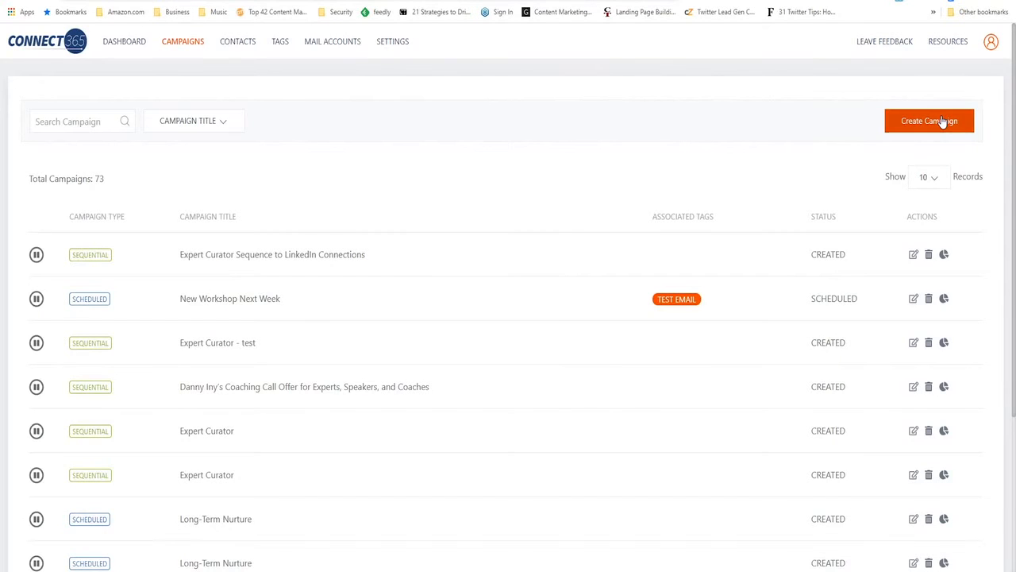
Start a new custom campaign and select the second listed email account as its sender
click(943, 121)
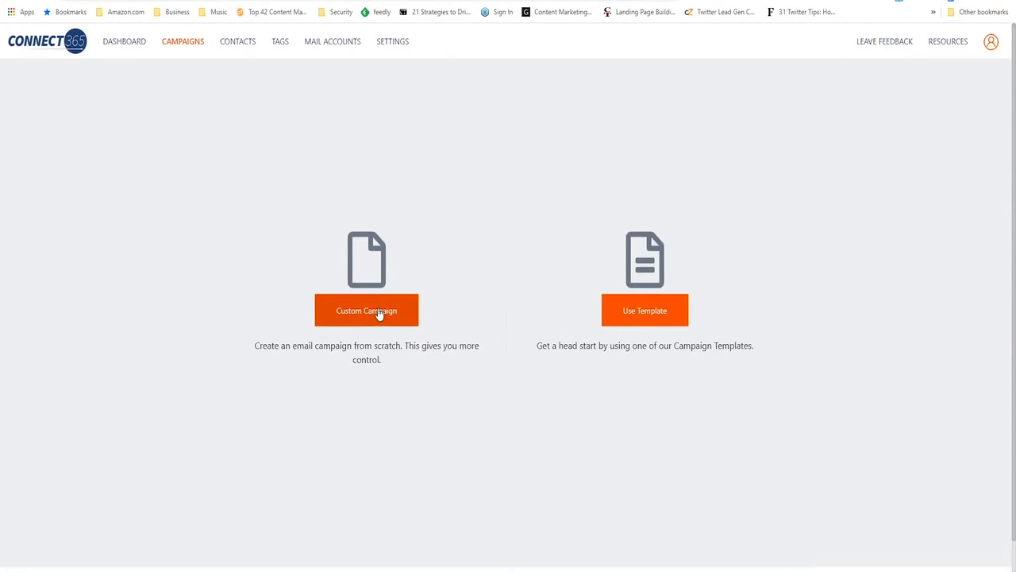
click(374, 311)
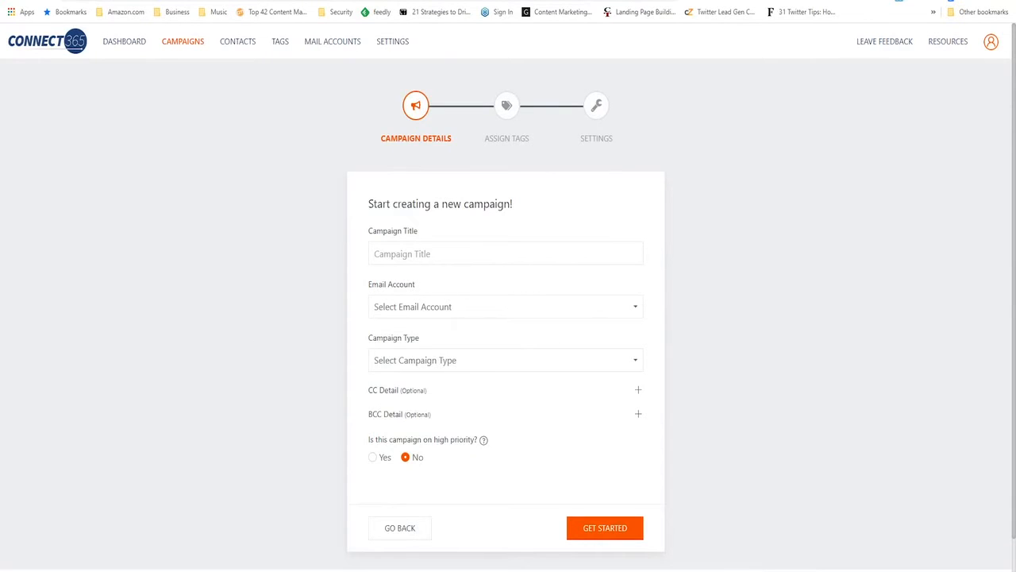
click(628, 313)
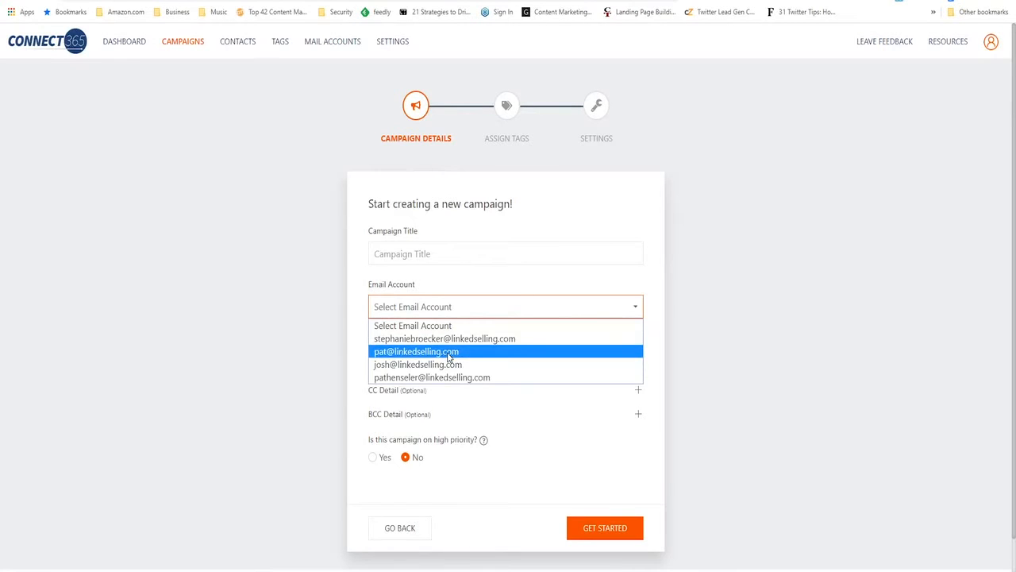
click(620, 352)
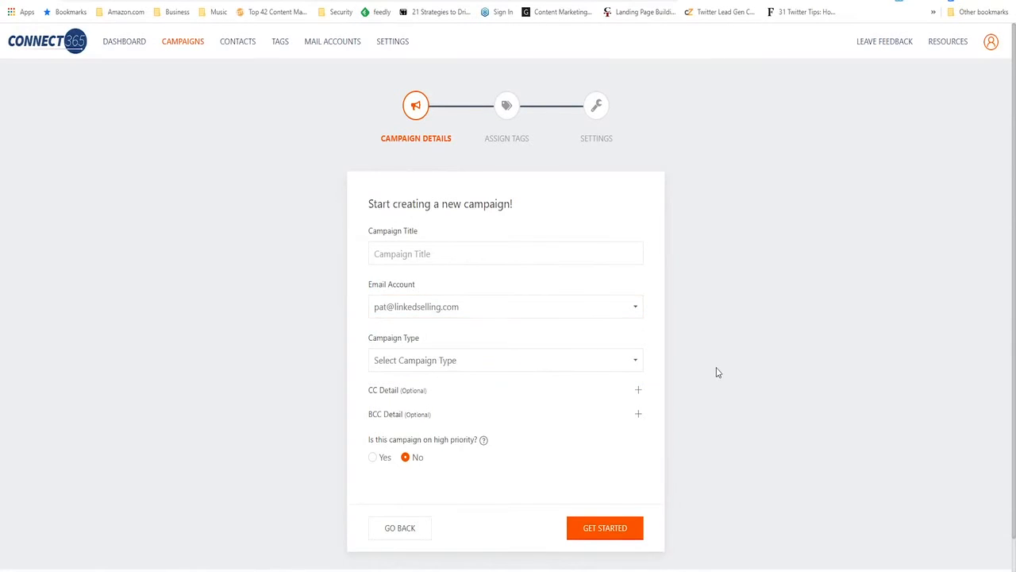
Mark the new campaign as high priority and view the available campaign types
scroll(655, 343, down, 1)
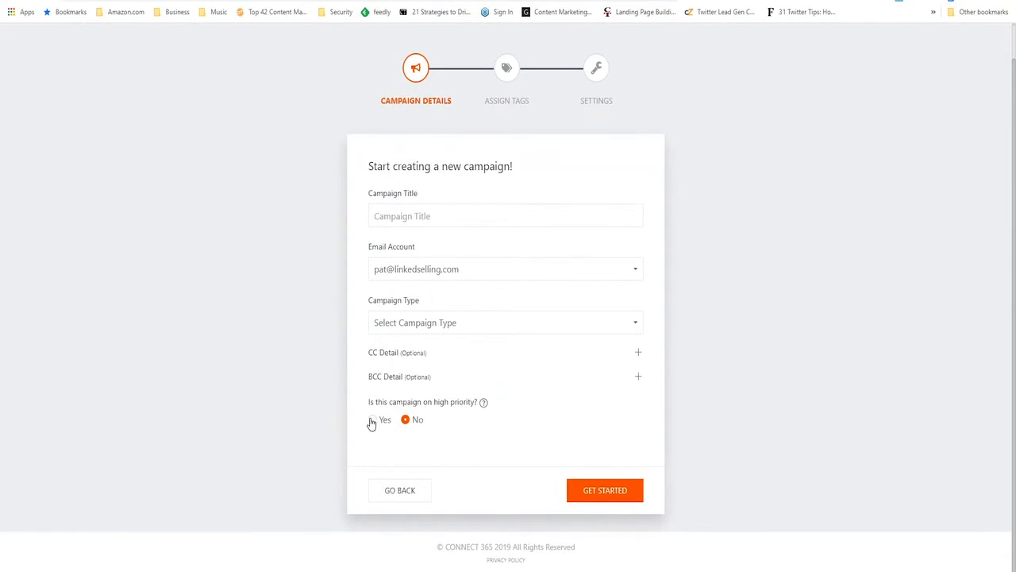
click(373, 420)
click(626, 323)
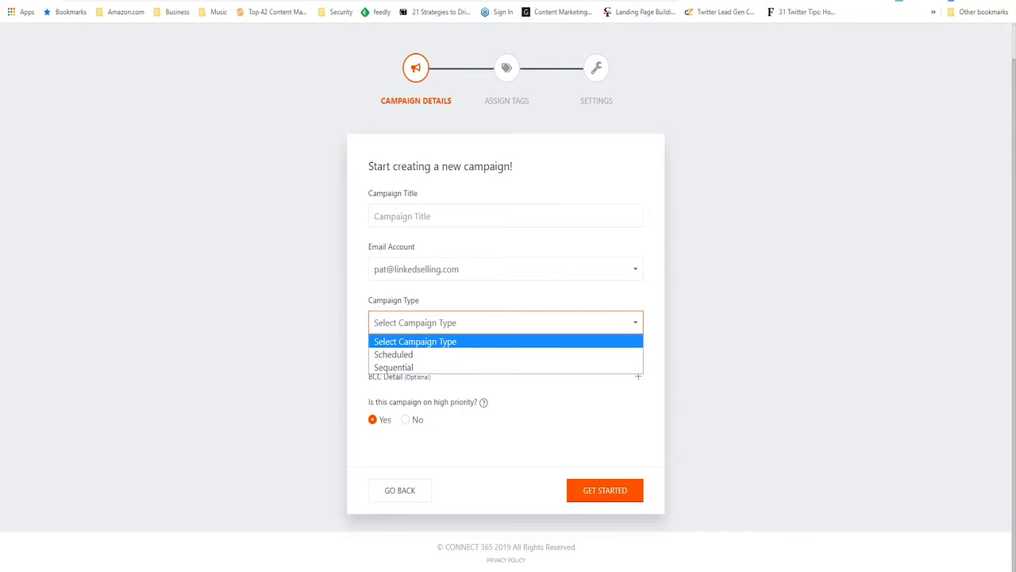
click(704, 109)
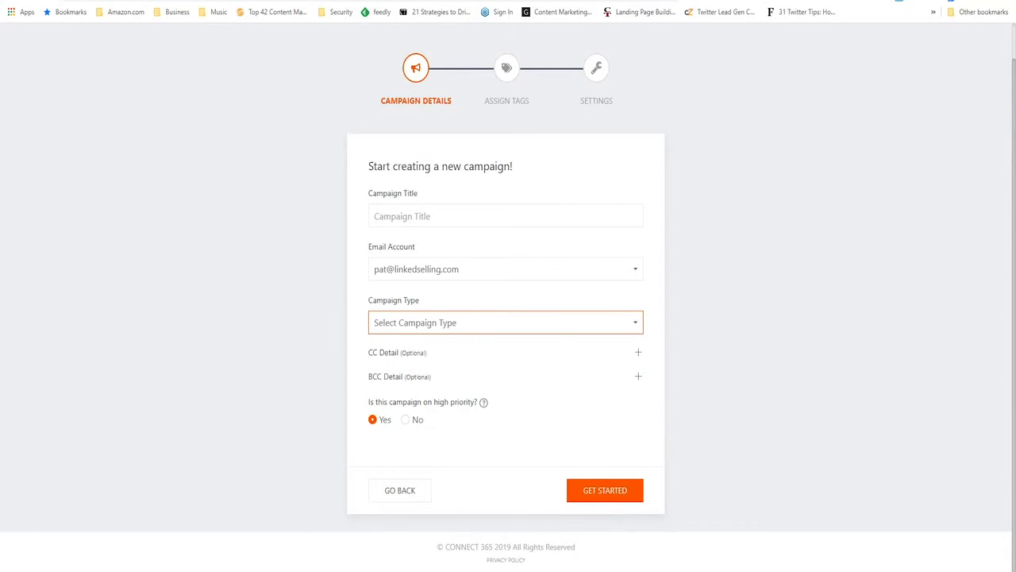
click(640, 324)
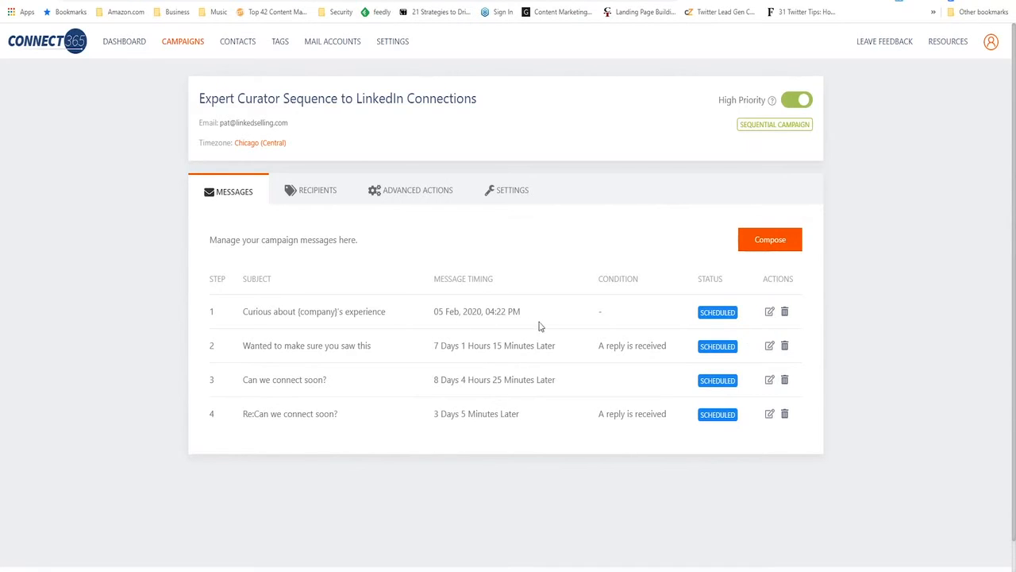
Review the first message's send timing, and open the third message to view its delay, body and available send conditions
drag(527, 318, 435, 322)
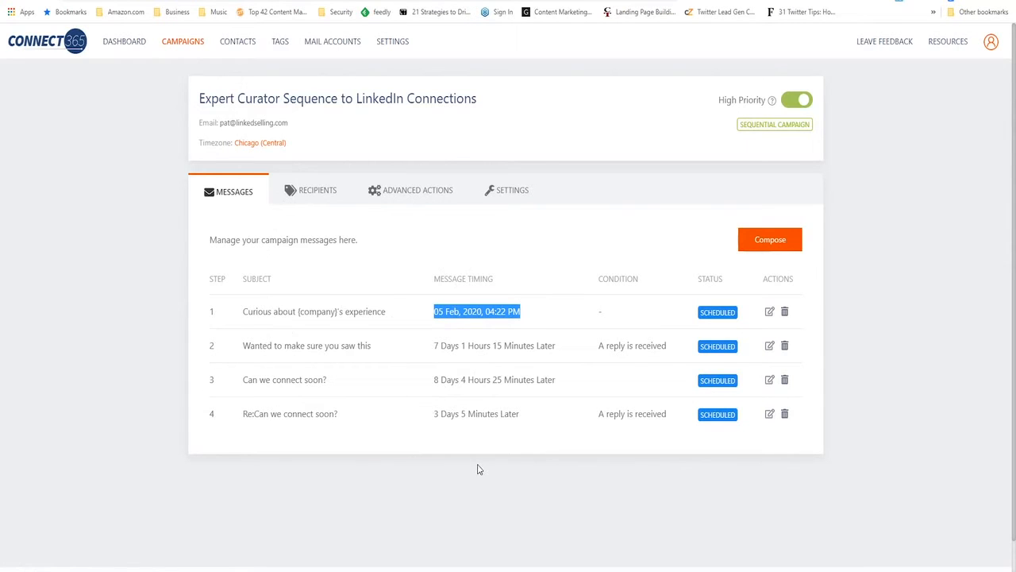
click(595, 487)
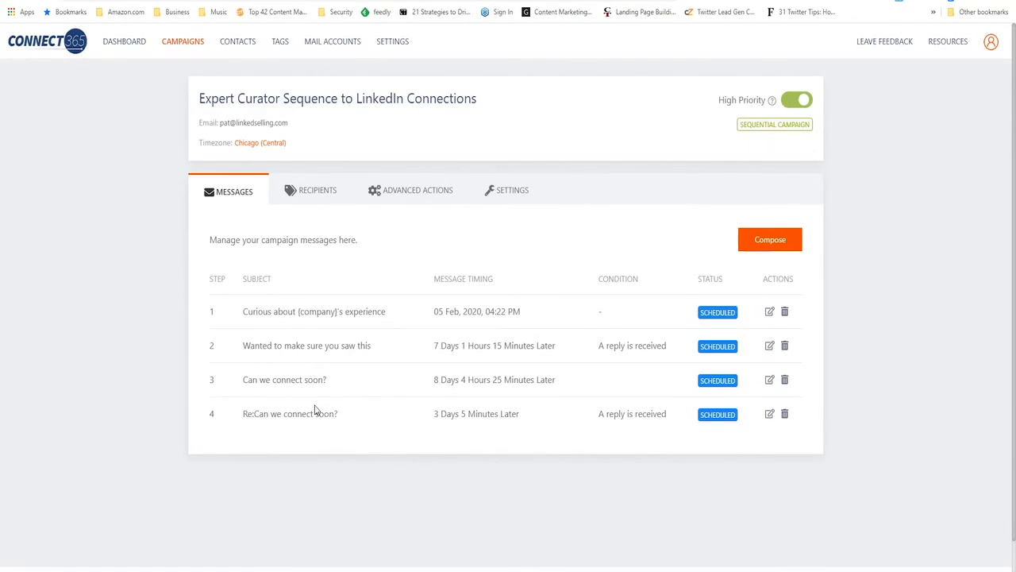
click(770, 381)
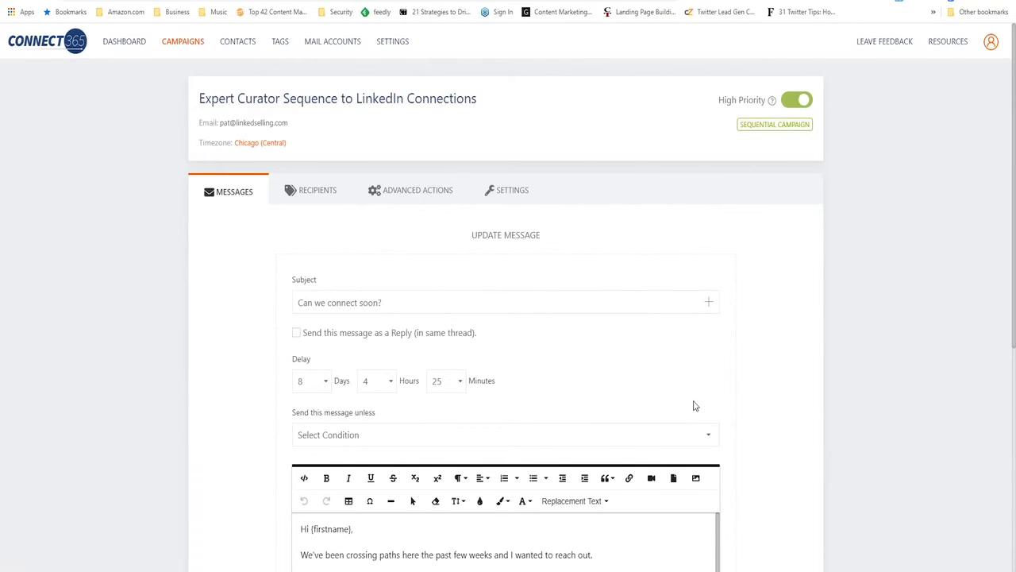
scroll(696, 400, down, 2)
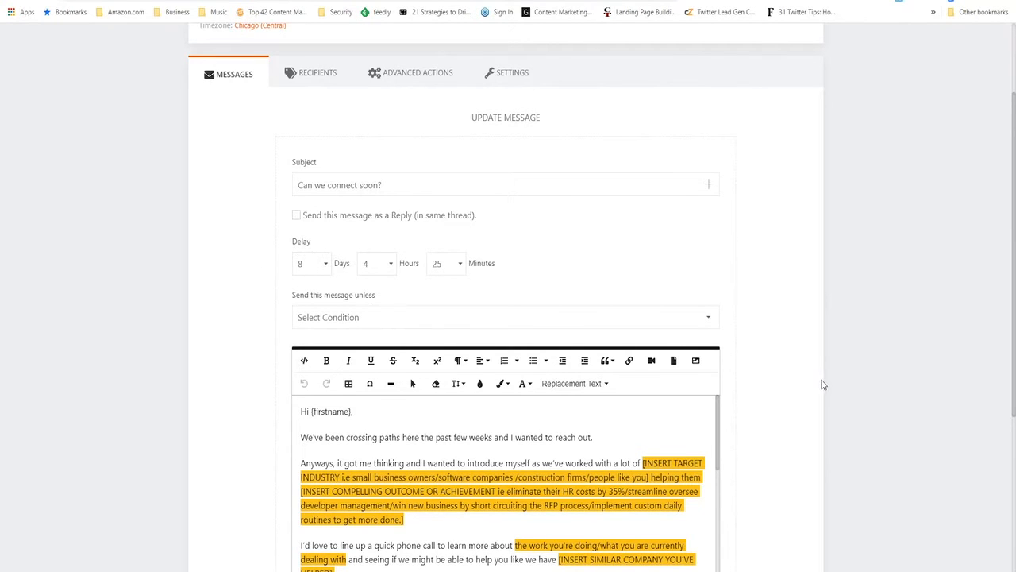
scroll(819, 372, down, 1)
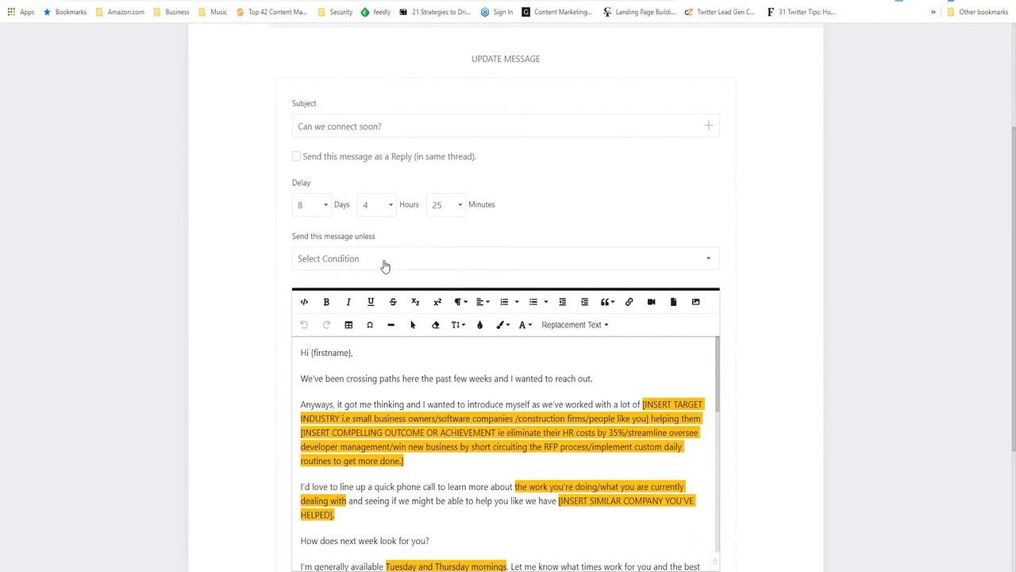
click(601, 260)
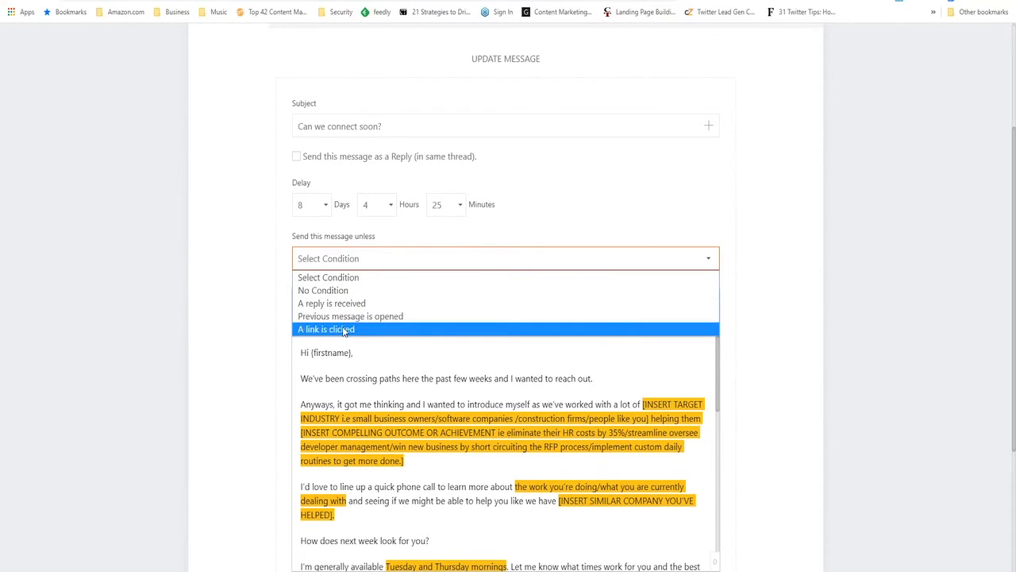
click(831, 301)
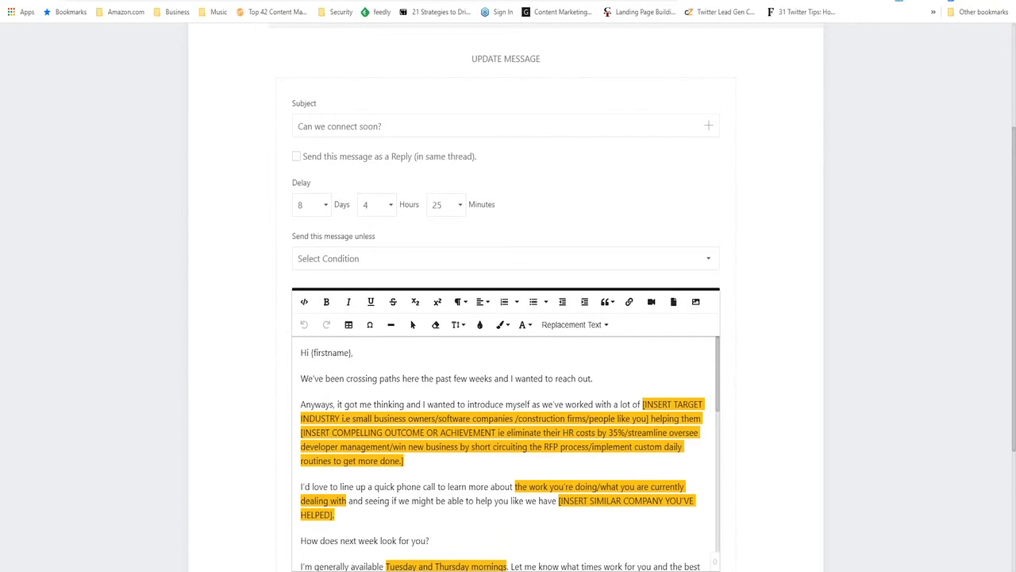
scroll(824, 233, up, 3)
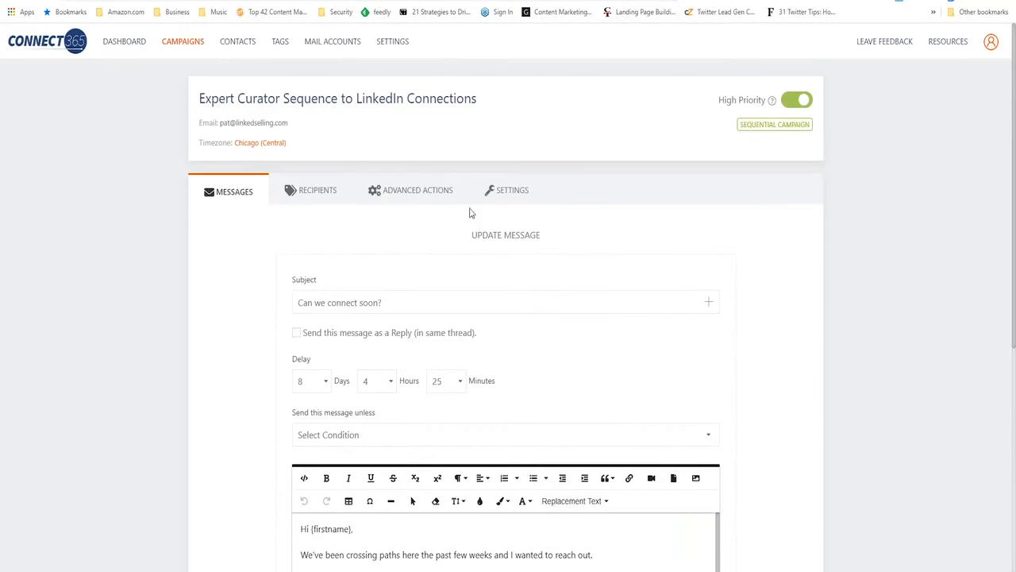
Start an advanced action triggered when an email is sent for the message "Curious about {company}'s experience"
click(413, 194)
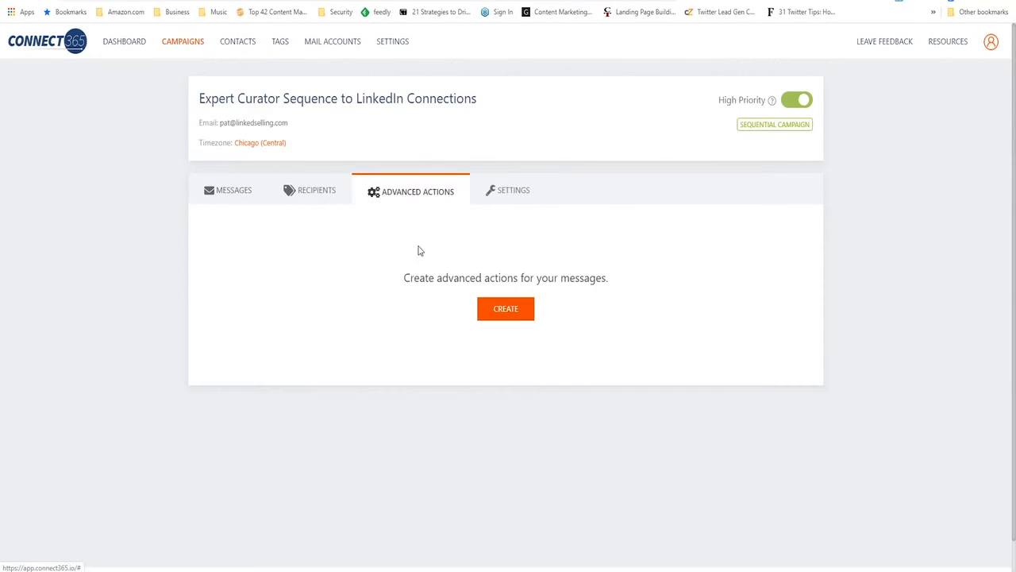
click(508, 316)
click(565, 282)
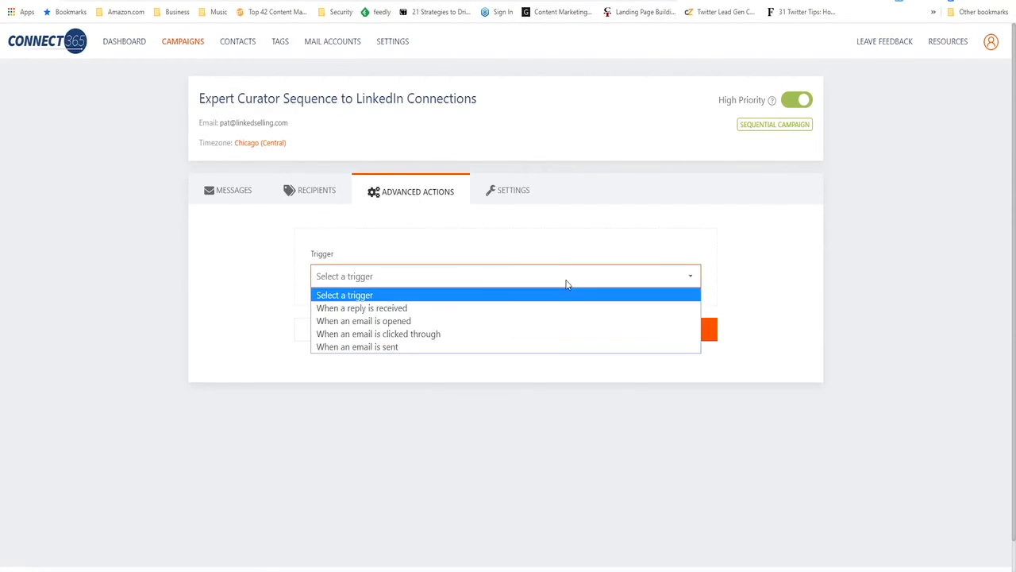
click(401, 349)
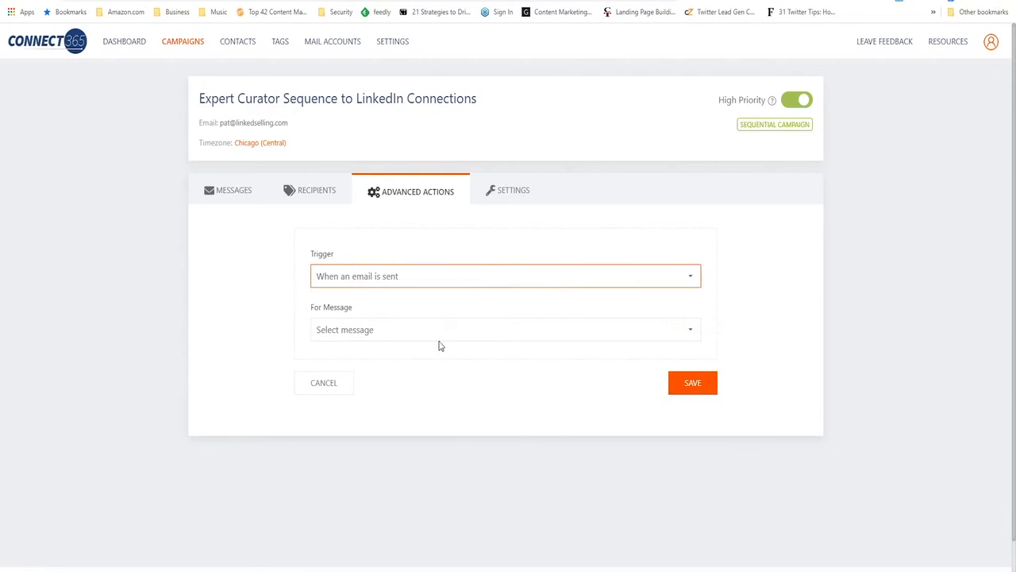
click(471, 337)
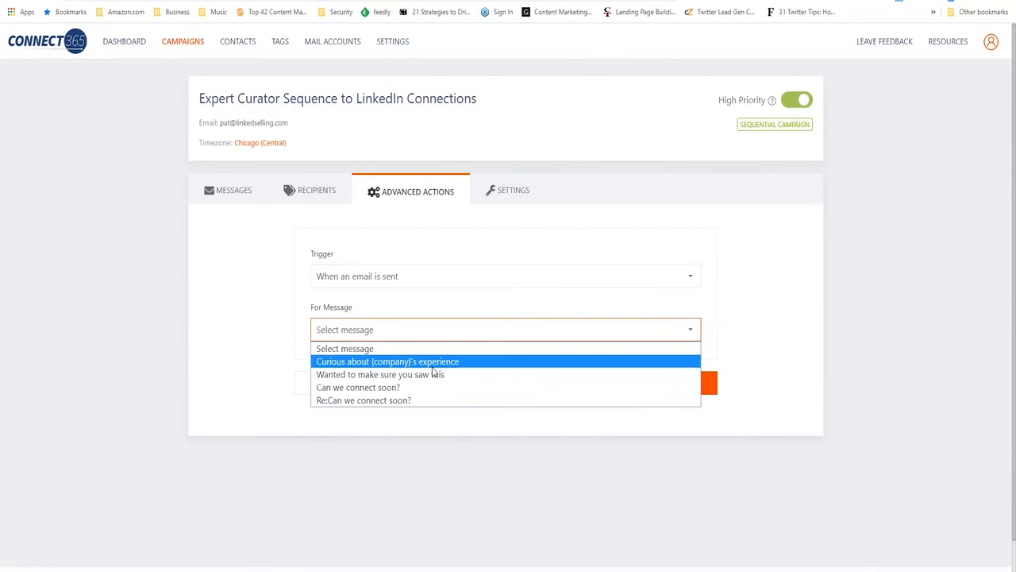
click(433, 364)
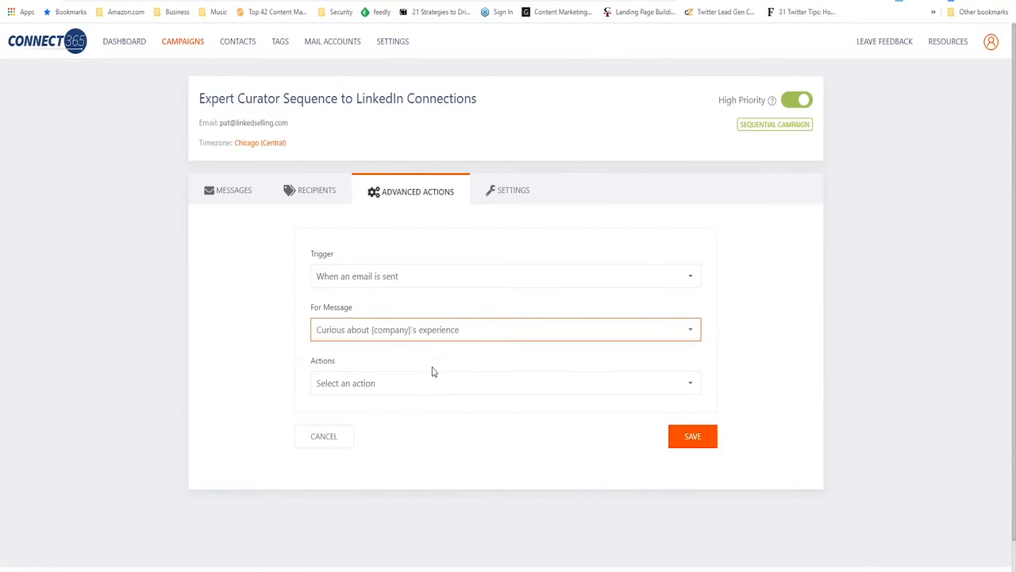
Set the advanced action's trigger to "When a reply is received" and view the actions it offers
click(481, 389)
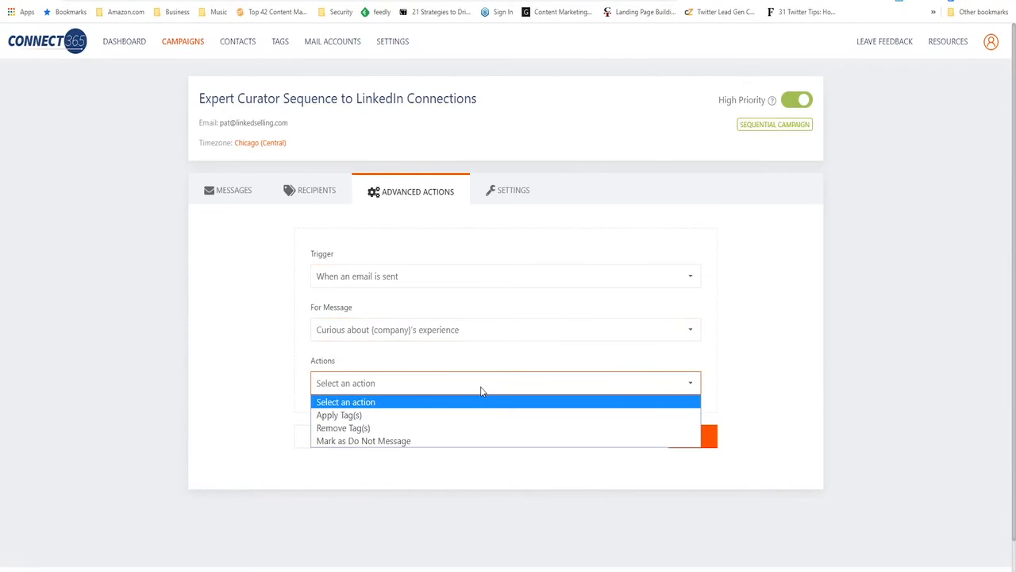
click(429, 286)
click(393, 279)
click(389, 310)
click(412, 382)
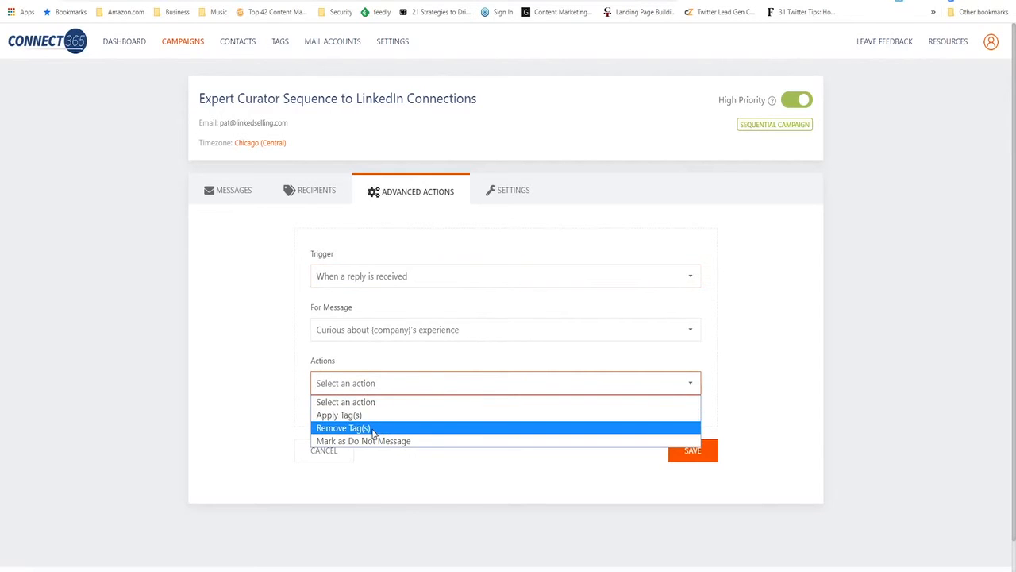
click(782, 418)
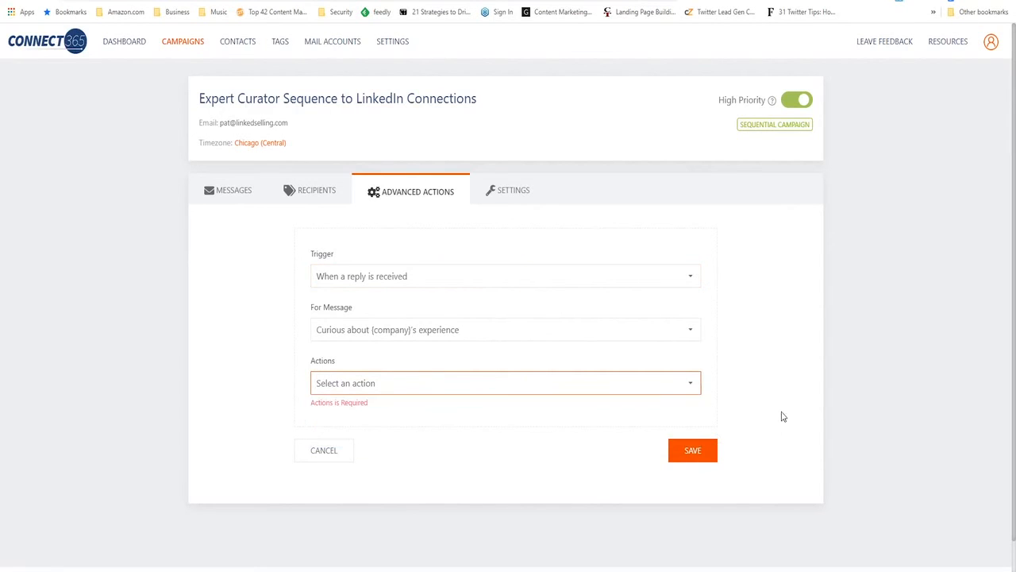
Set the advanced action to apply tags when the email "Re:Can we connect soon?" is sent
click(610, 277)
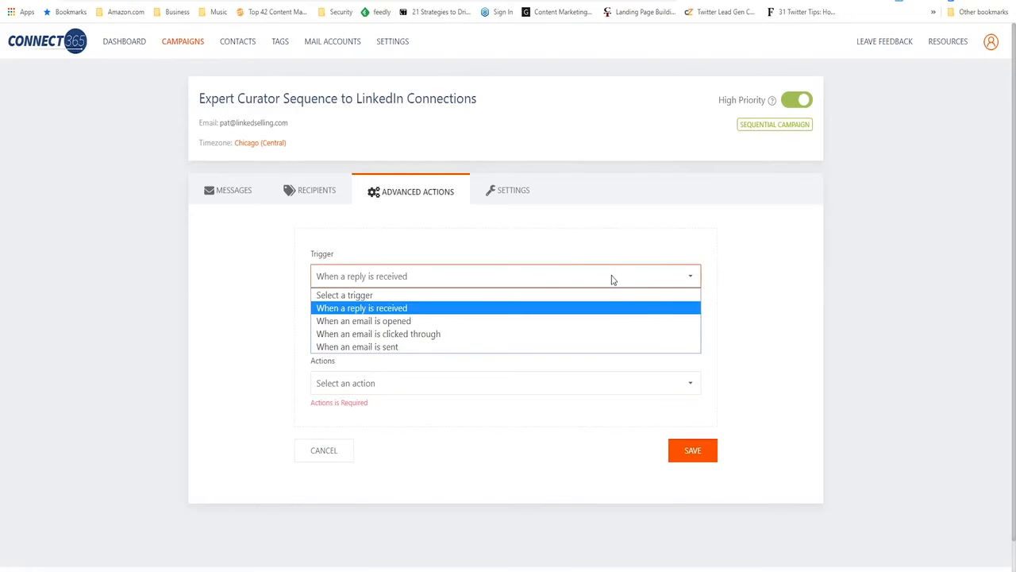
click(392, 350)
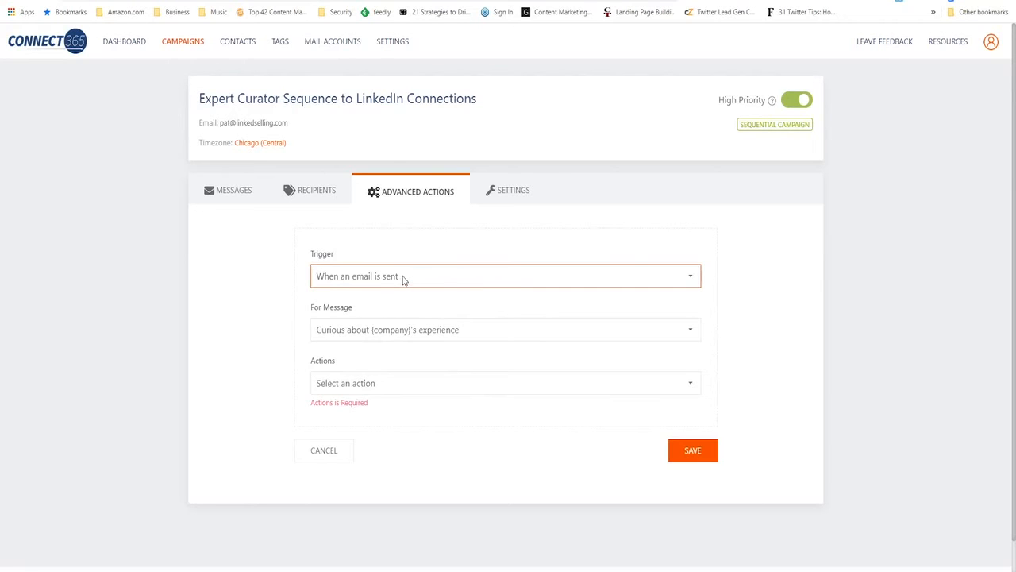
click(481, 333)
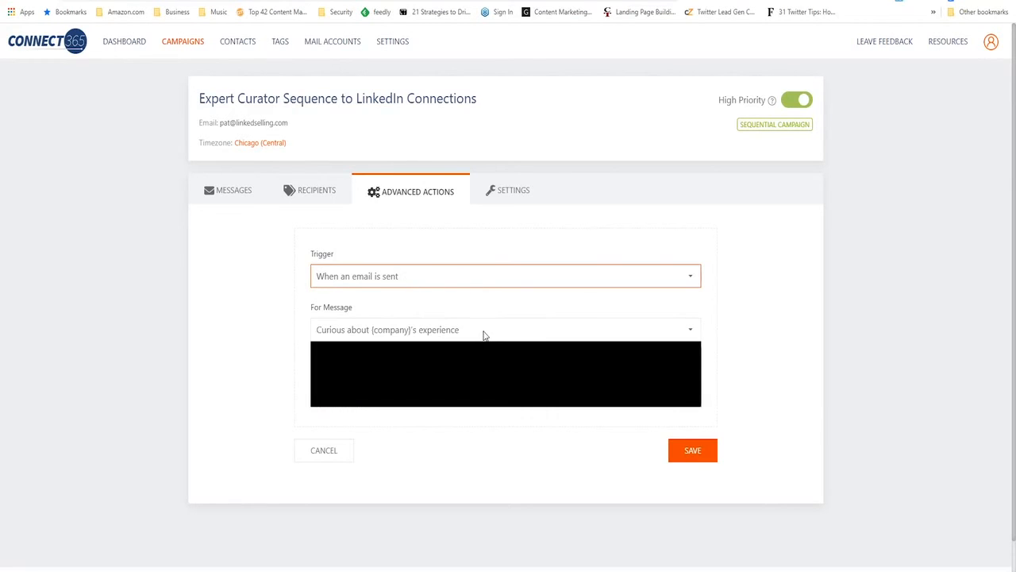
click(419, 402)
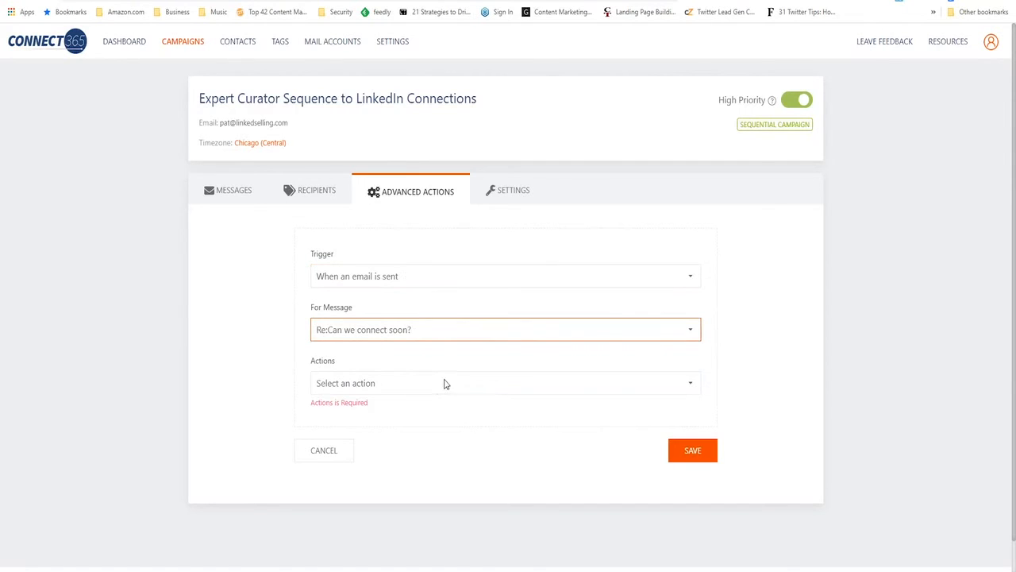
click(444, 383)
click(395, 414)
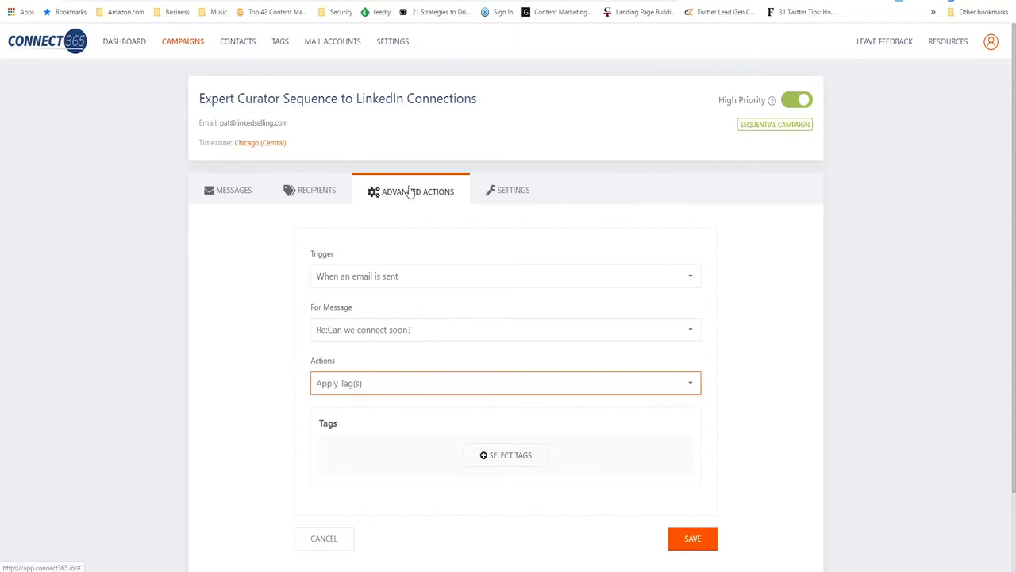
Set the campaign's sending window from 09:00 AM to 05:00 PM in its settings and view the unsubscribe message
click(517, 192)
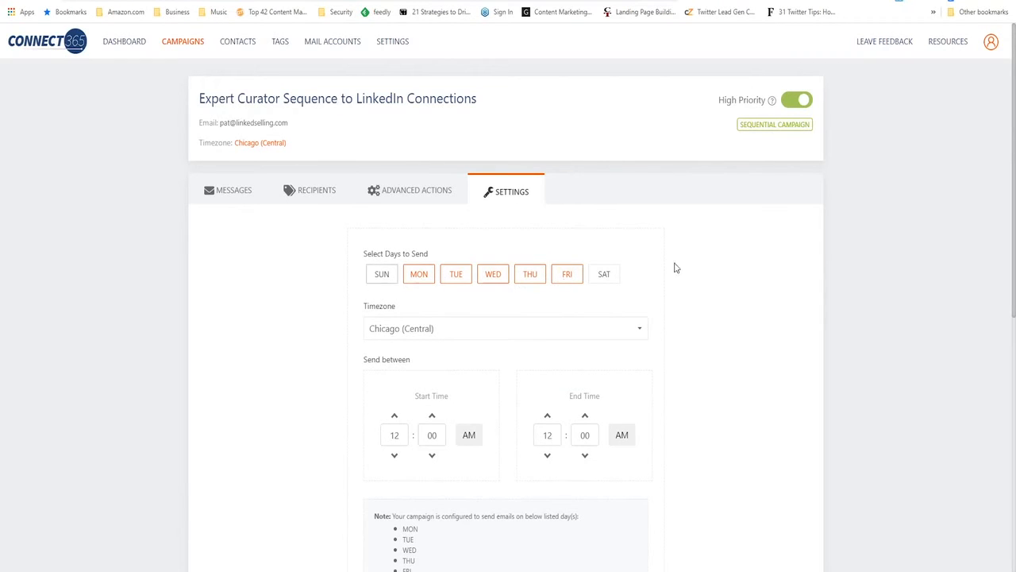
scroll(374, 436, down, 1)
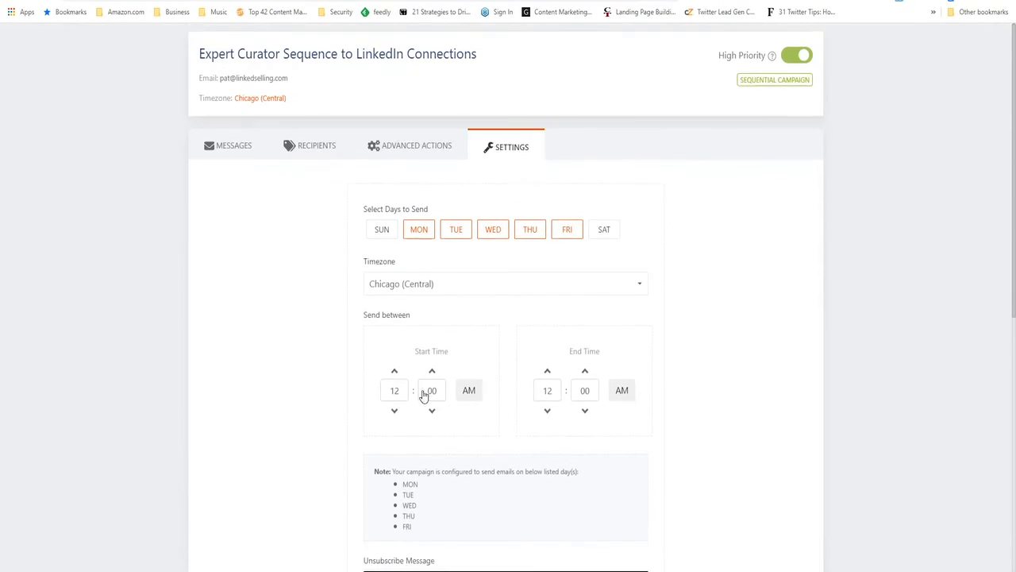
drag(400, 377, 382, 374)
text(9)
drag(556, 376, 539, 378)
text(5)
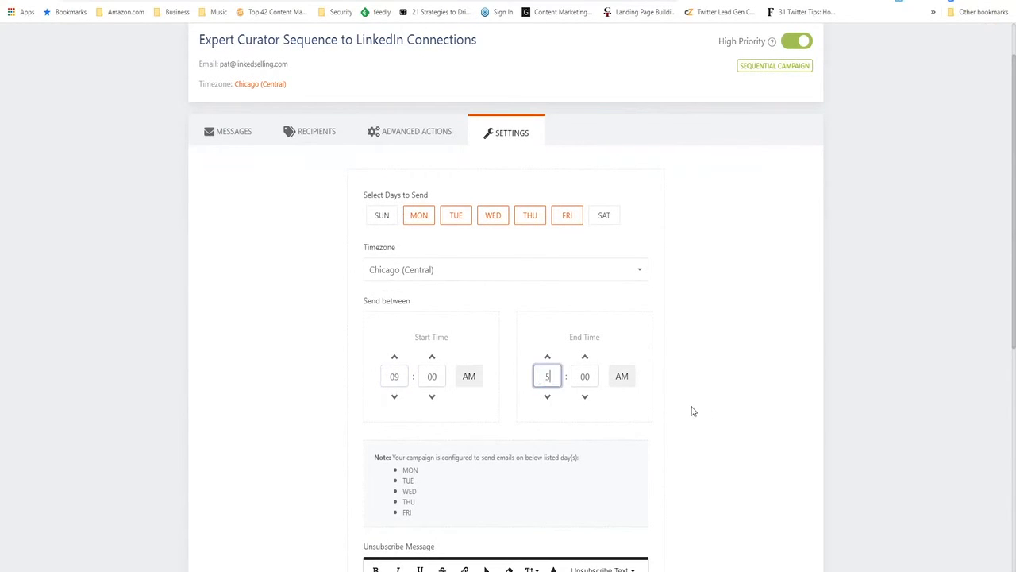
click(624, 379)
scroll(808, 403, down, 2)
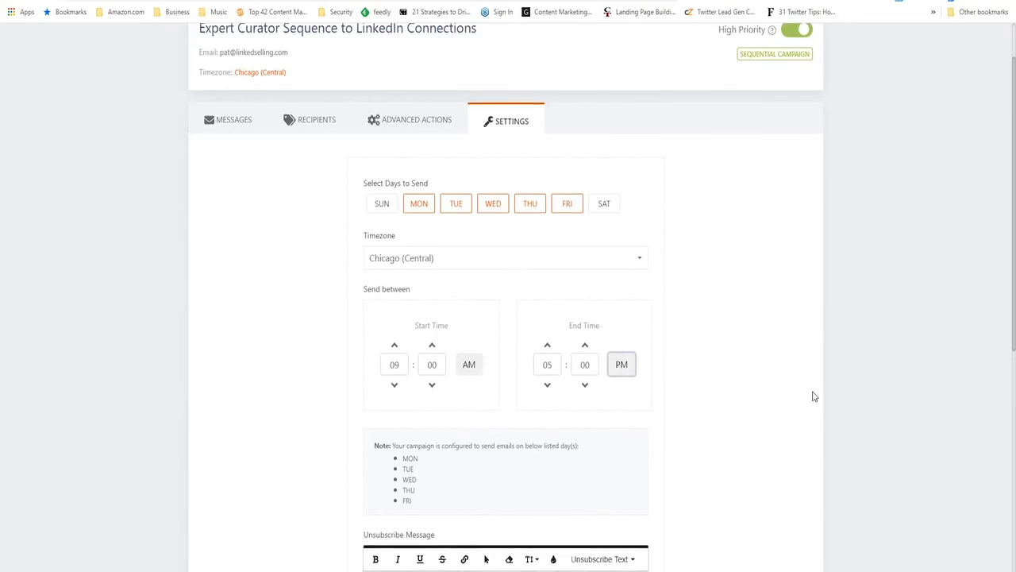
scroll(813, 396, up, 3)
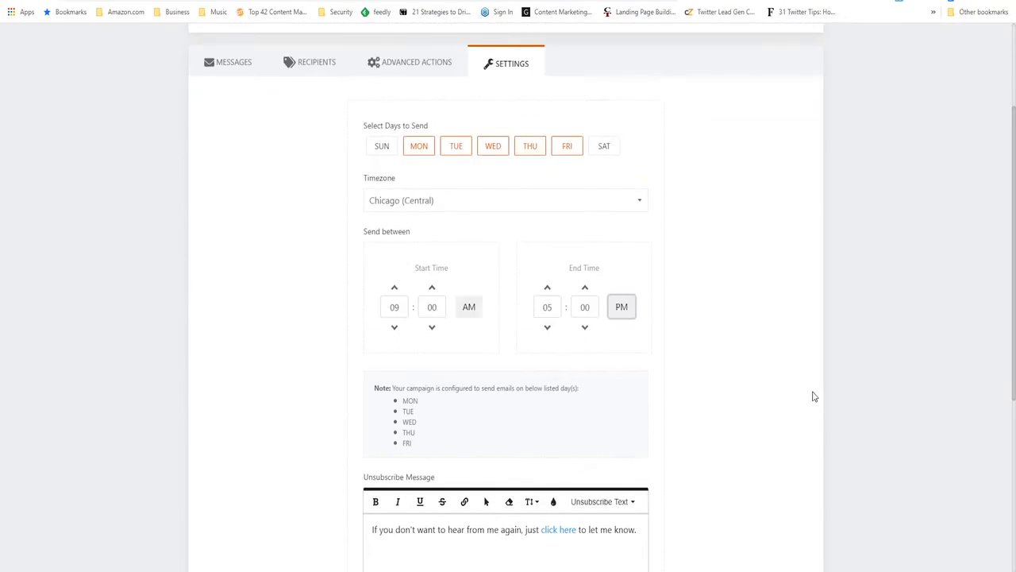